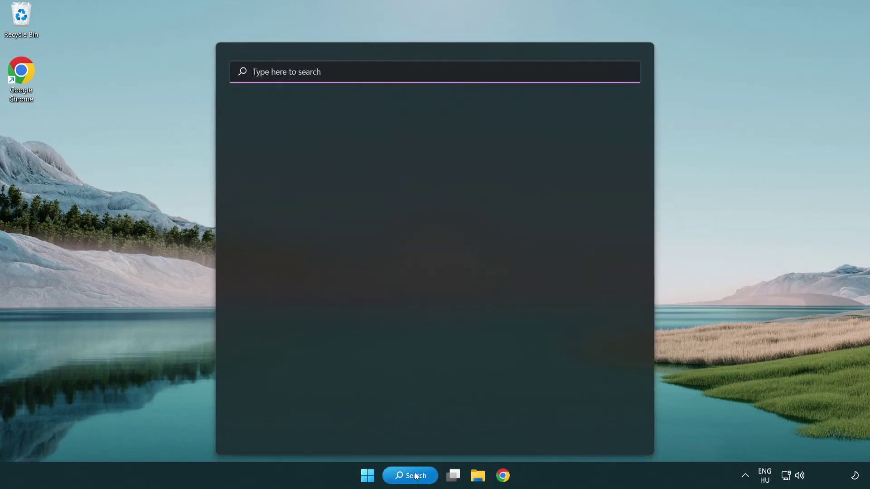
# Step: Search Windows for "device manager", open Device Manager and move its window toward the middle of the desktop
pyautogui.write('device manager')
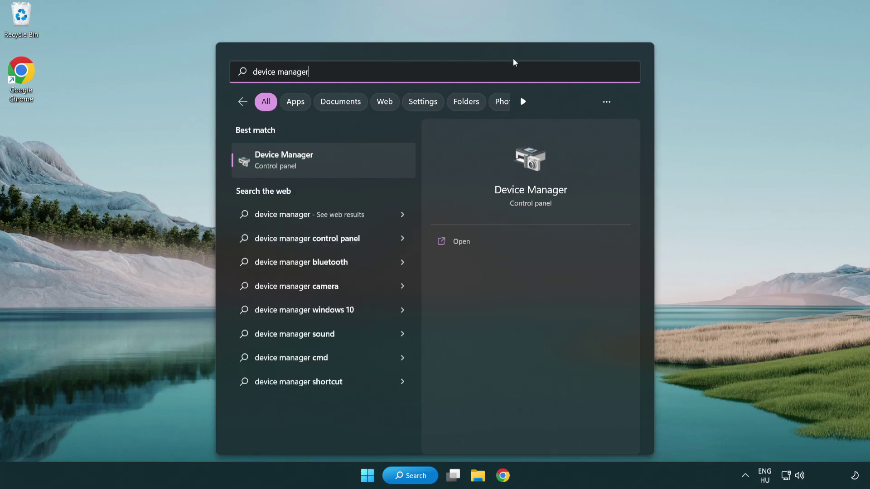
pyautogui.click(348, 167)
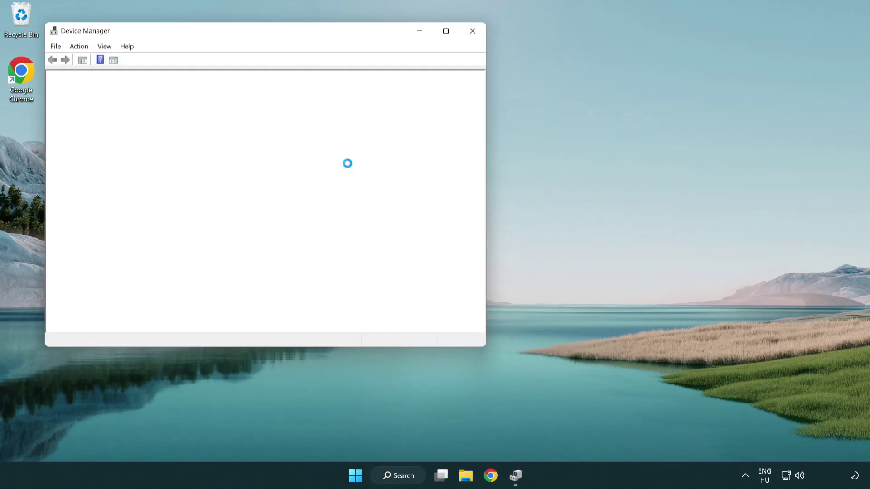
pyautogui.moveTo(237, 33); pyautogui.dragTo(383, 87)
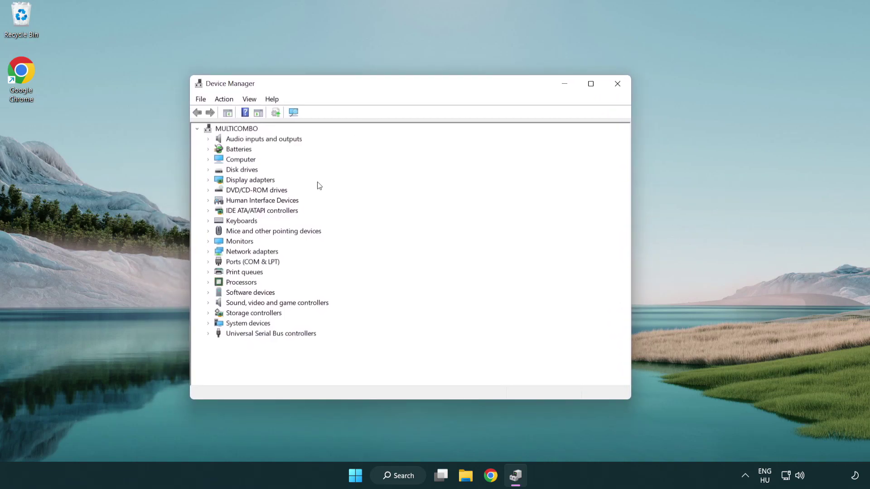
# Step: Run an automatic driver search for the VMware SVGA 3D display adapter, then close the wizard and Device Manager
pyautogui.click(259, 183)
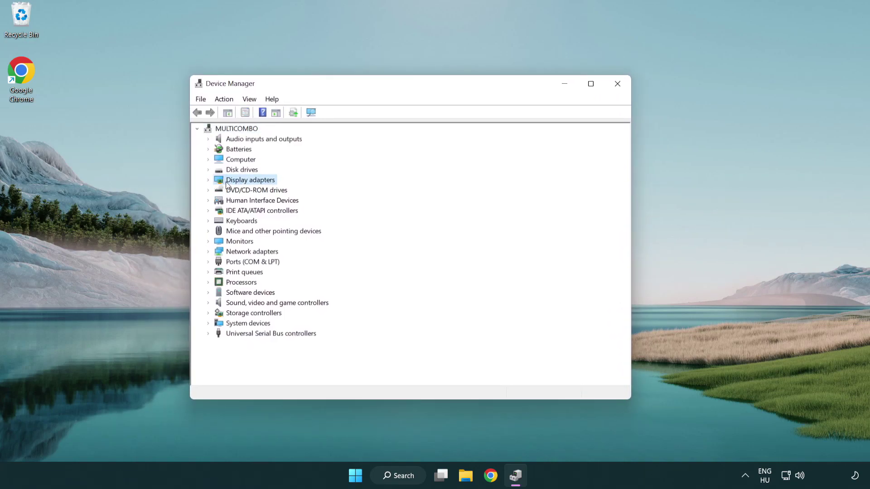
pyautogui.click(209, 181)
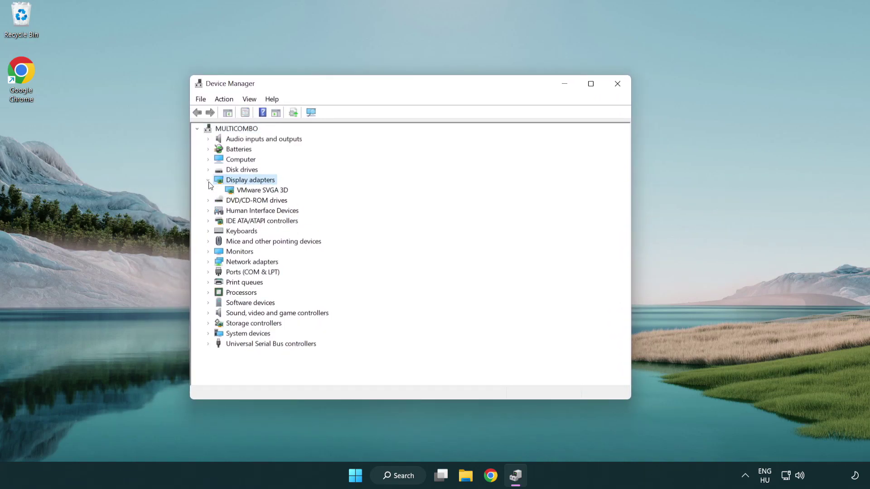
pyautogui.click(260, 192)
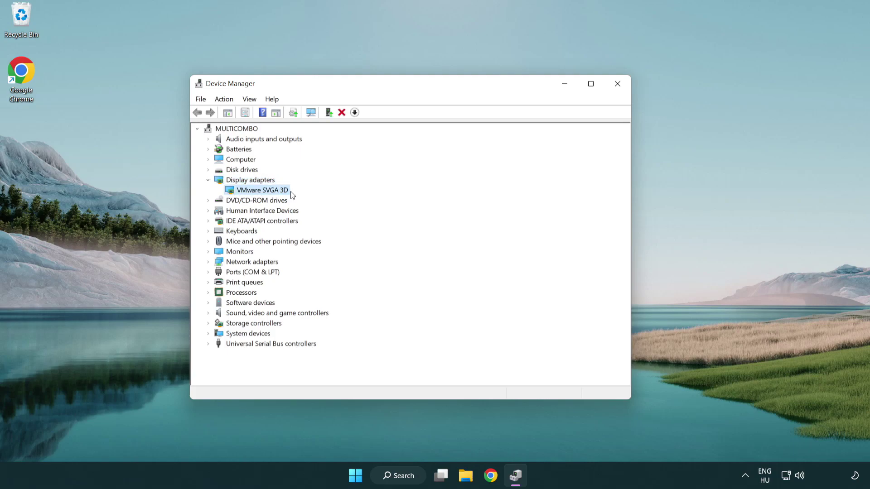
pyautogui.rightClick(259, 193)
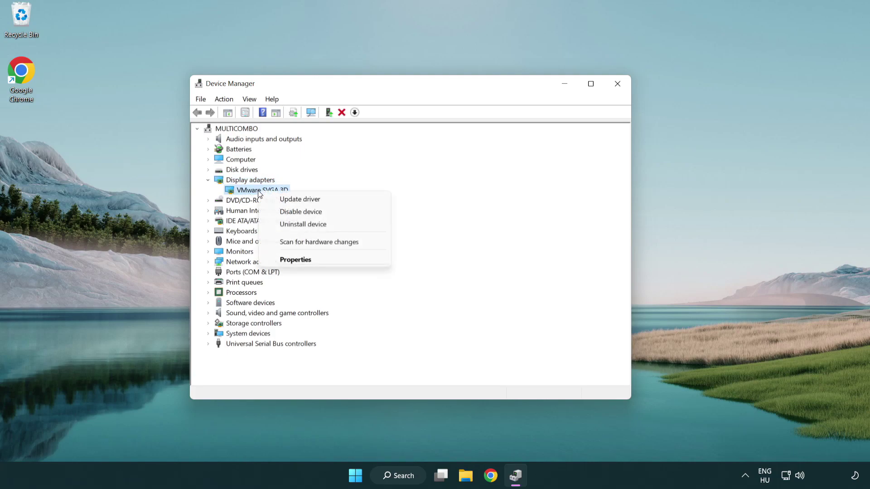
pyautogui.click(343, 200)
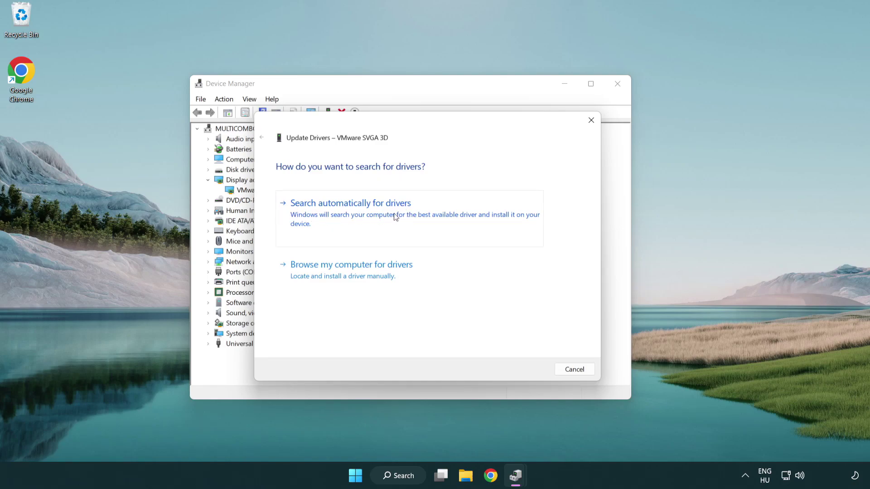
pyautogui.click(382, 211)
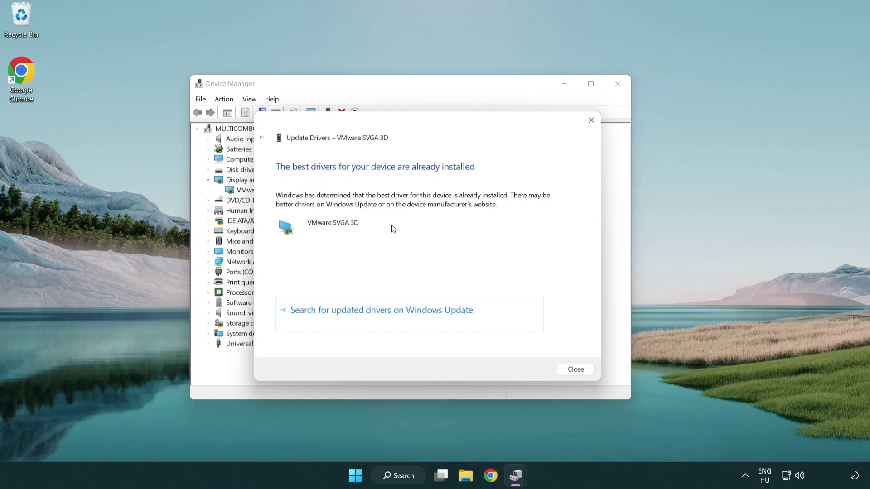
pyautogui.click(576, 370)
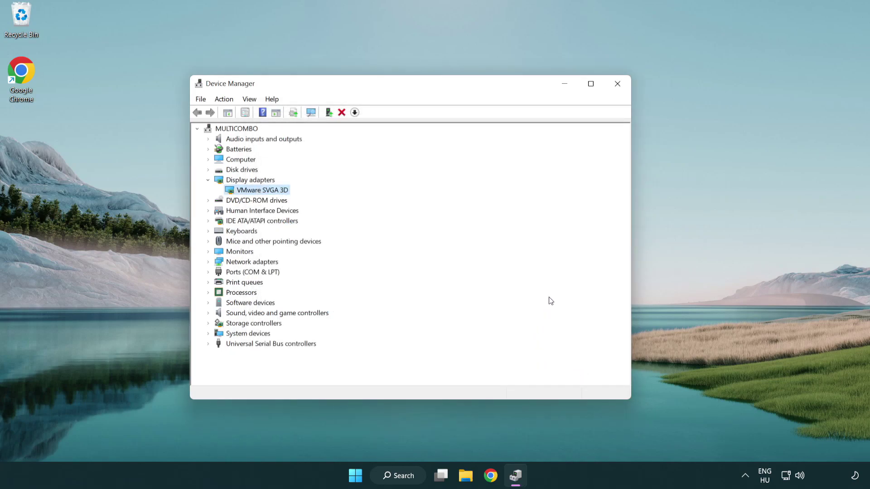
pyautogui.click(619, 86)
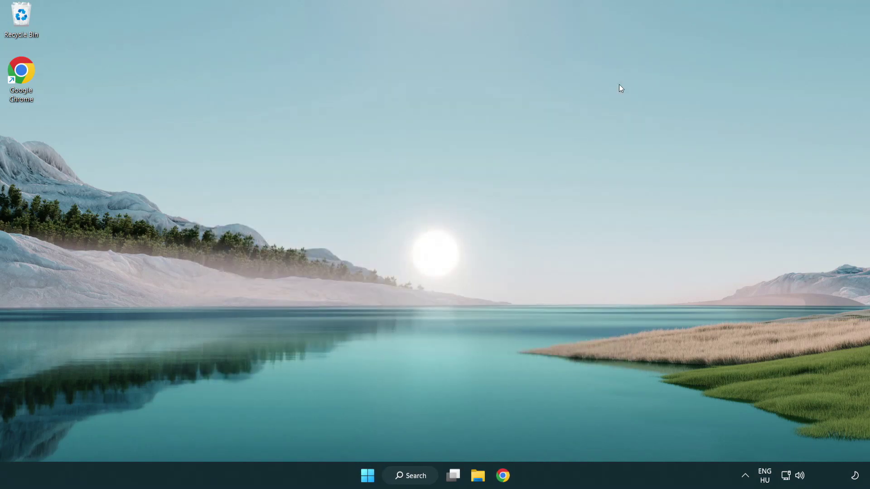
# Step: Search Windows for "update", check for updates in the Windows Update settings, and close Settings
pyautogui.click(419, 477)
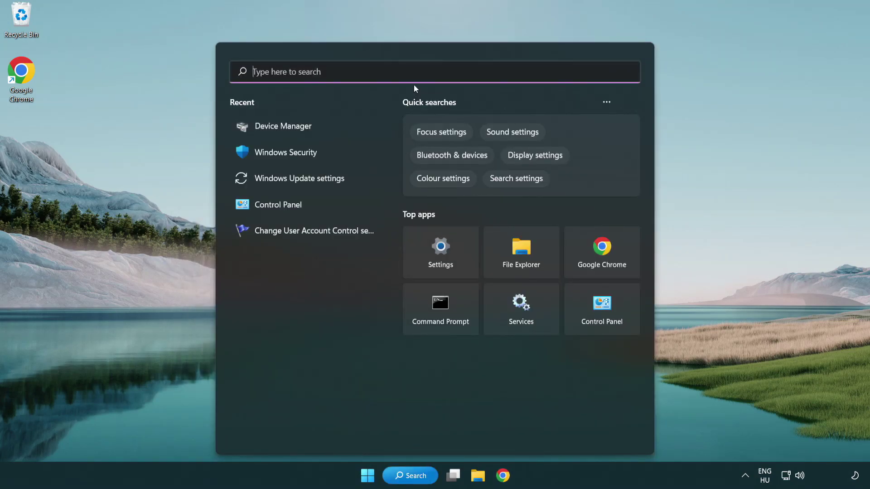
pyautogui.write('update')
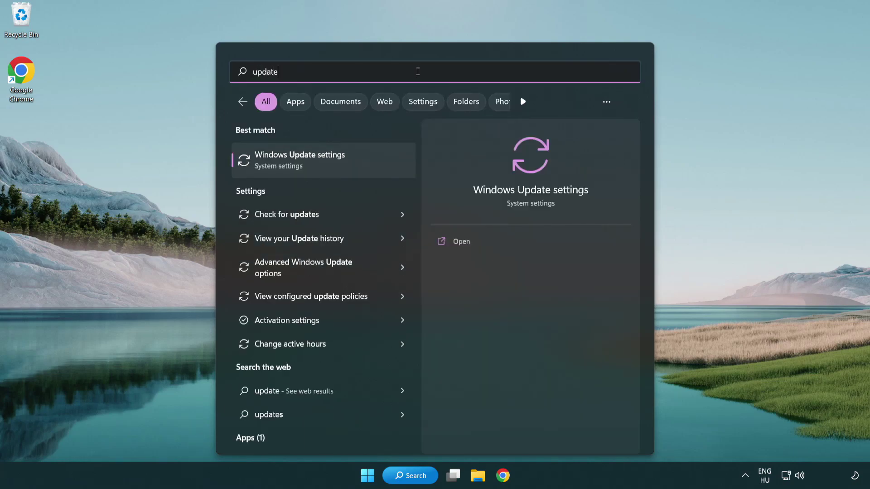
pyautogui.click(339, 164)
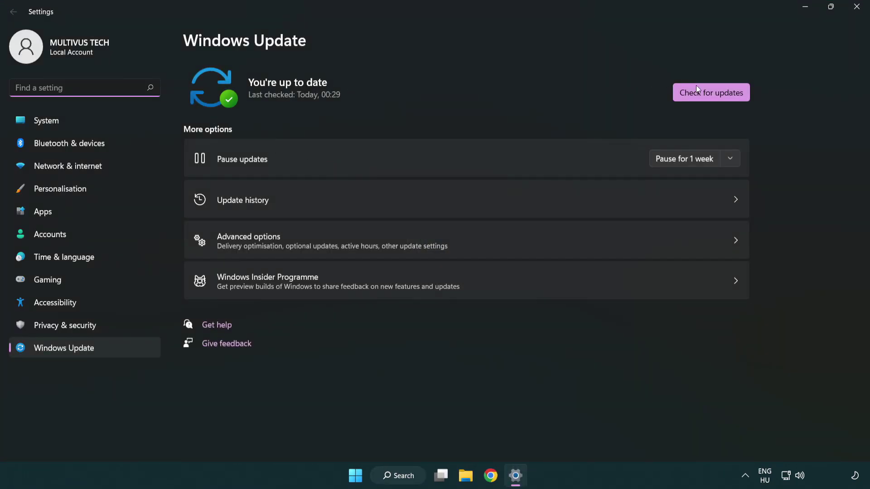
pyautogui.click(724, 97)
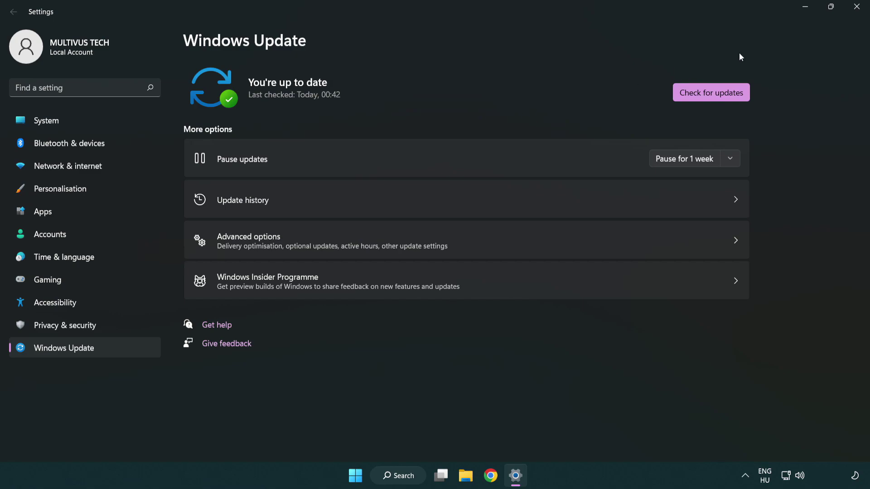
pyautogui.click(856, 8)
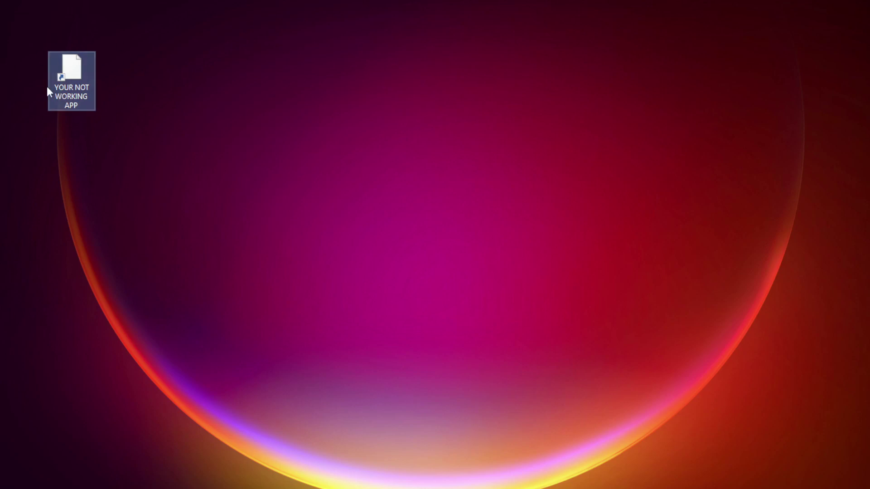
# Step: Open the compatibility properties of the YOUR NOT WORKING APP desktop shortcut
pyautogui.rightClick(71, 66)
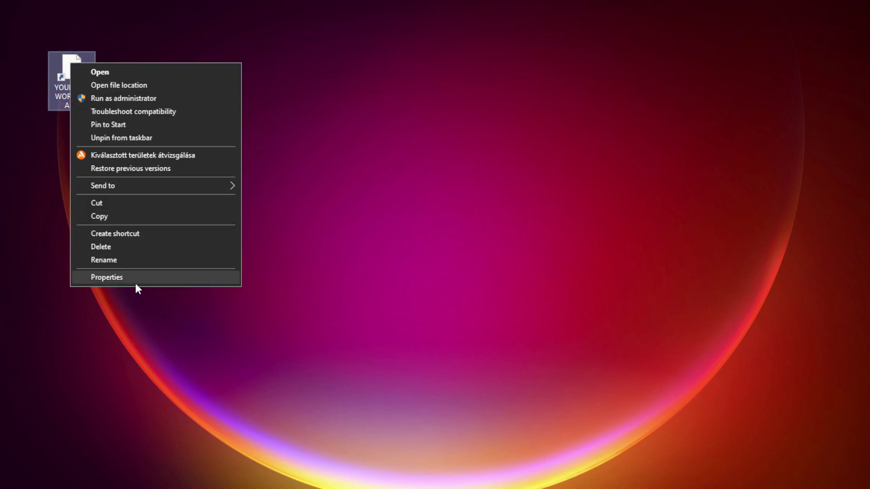
pyautogui.click(176, 278)
pyautogui.moveTo(191, 72); pyautogui.dragTo(439, 97)
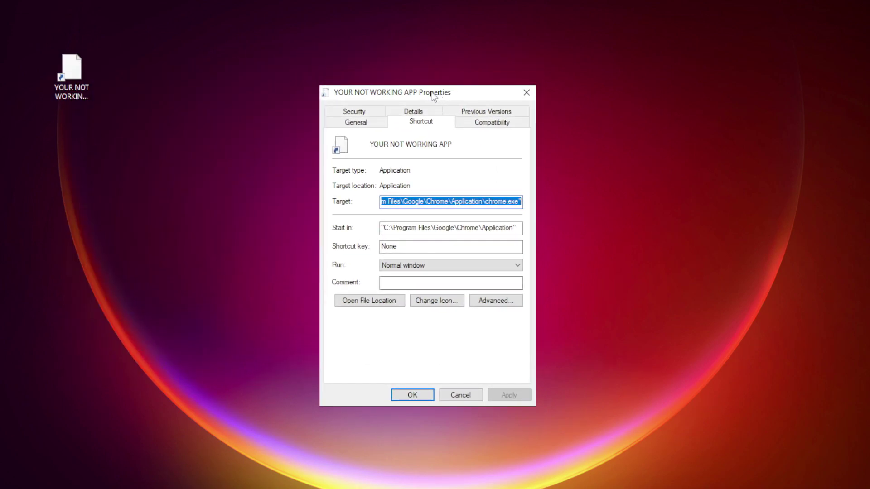
pyautogui.click(507, 123)
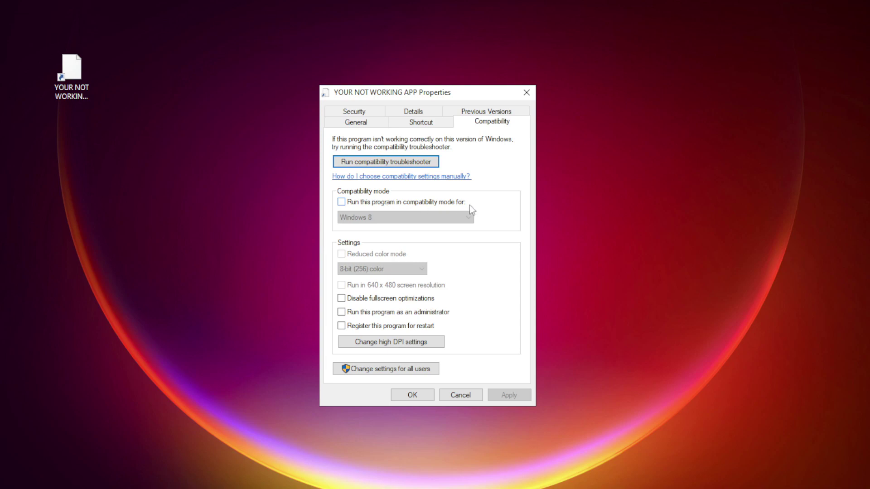
# Step: Apply Windows 8 compatibility mode, disabled fullscreen optimizations and running as administrator to the app, and launch it from its shortcut
pyautogui.click(354, 203)
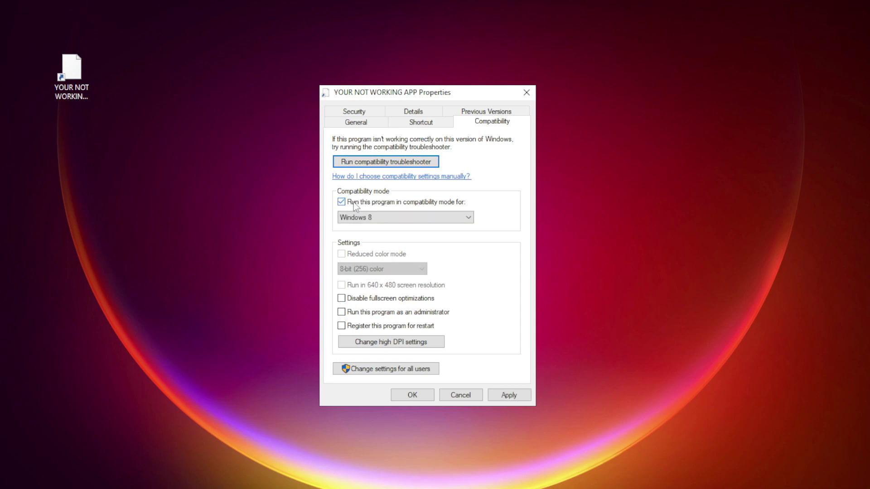
pyautogui.click(388, 219)
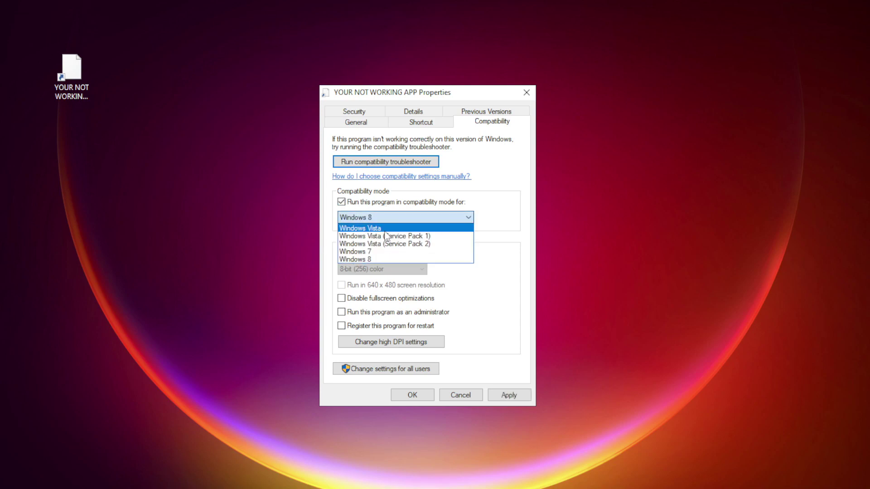
pyautogui.click(380, 259)
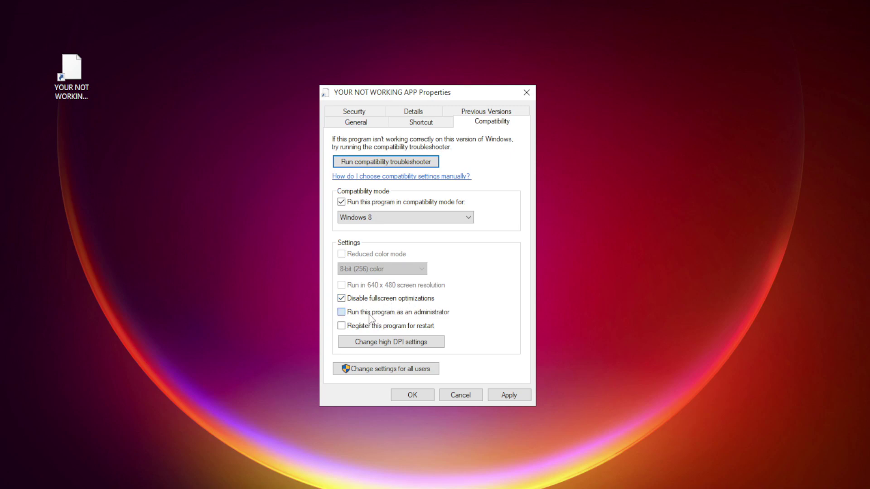
pyautogui.click(351, 313)
pyautogui.click(514, 397)
pyautogui.click(412, 395)
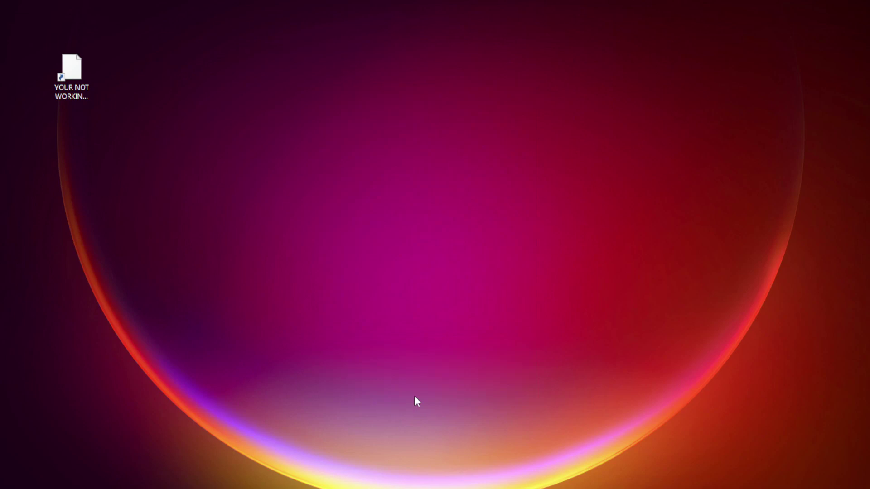
pyautogui.click(67, 77)
pyautogui.doubleClick(67, 77)
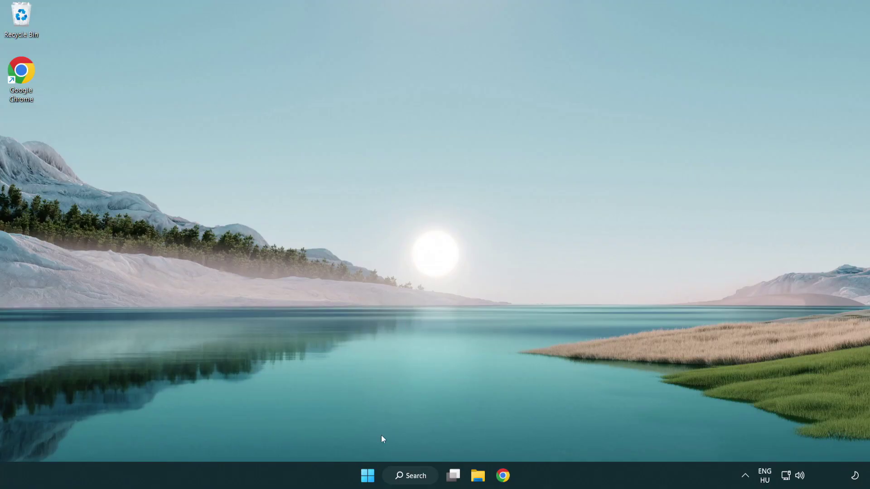
# Step: Open Task Manager and show the list of startup apps
pyautogui.rightClick(368, 481)
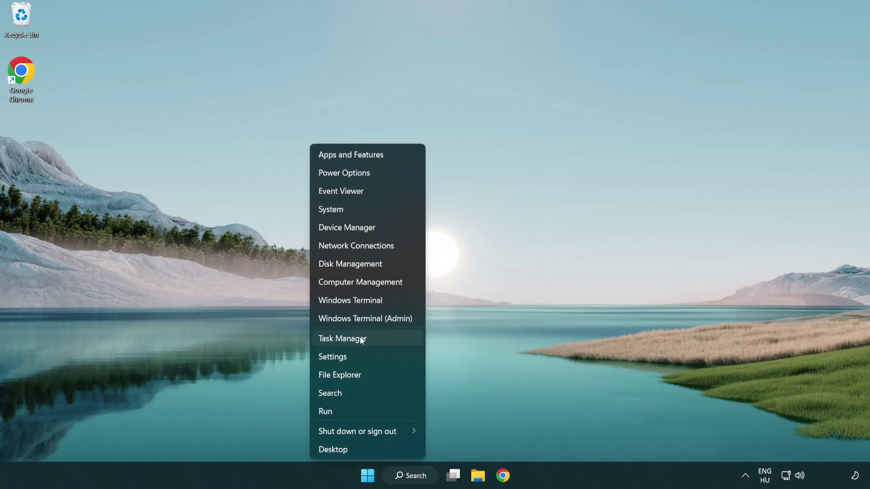
pyautogui.click(385, 343)
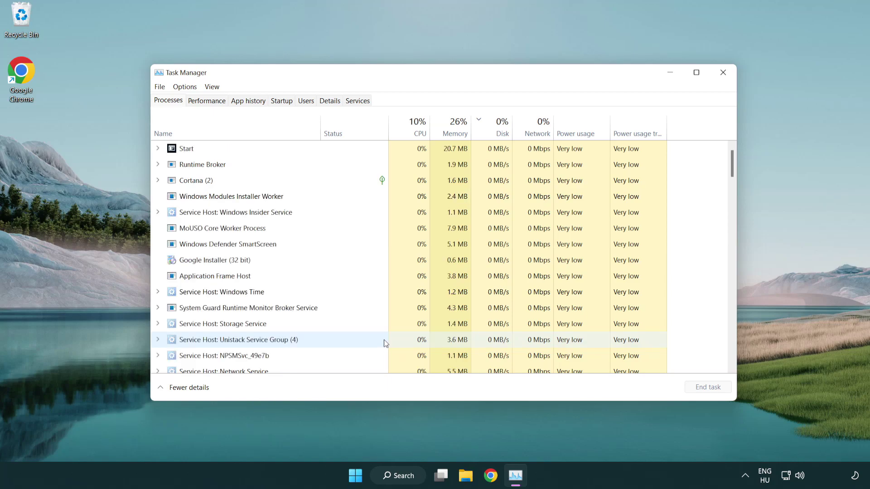
pyautogui.click(282, 102)
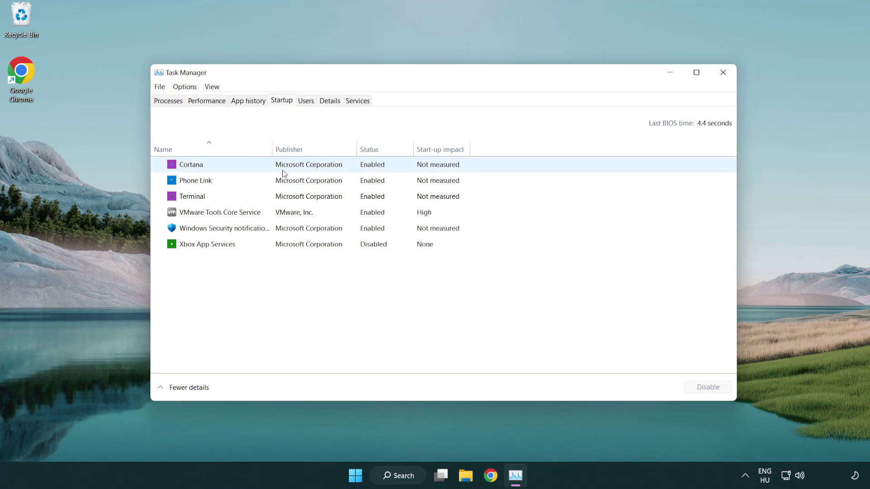
# Step: Disable Terminal, Phone Link, Cortana and the Windows Security notification entry at startup, and close Task Manager
pyautogui.click(285, 196)
pyautogui.click(700, 389)
pyautogui.click(367, 186)
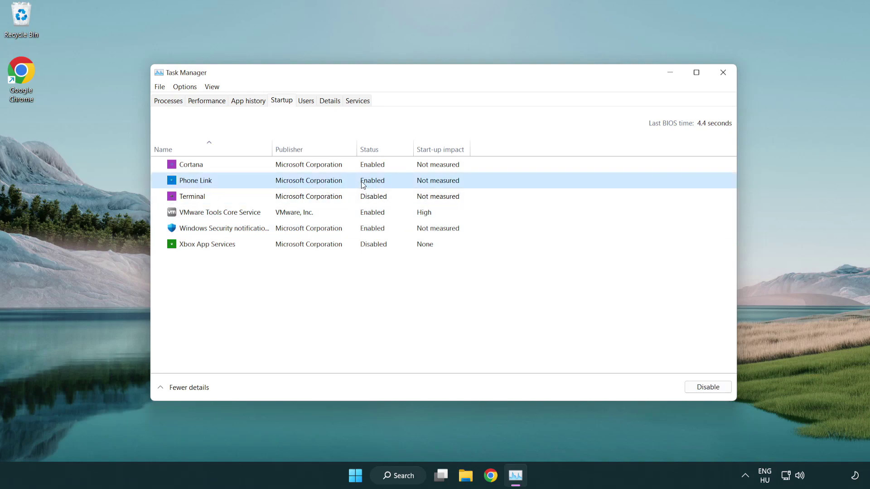
pyautogui.click(707, 390)
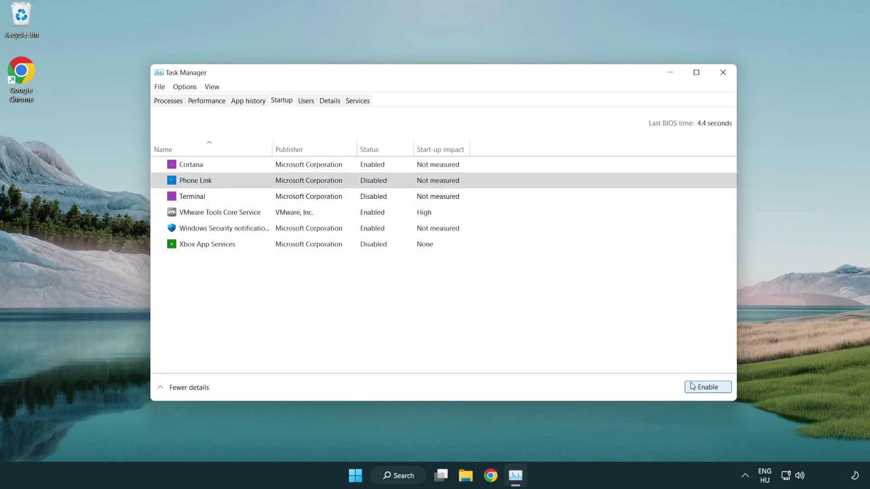
pyautogui.click(311, 170)
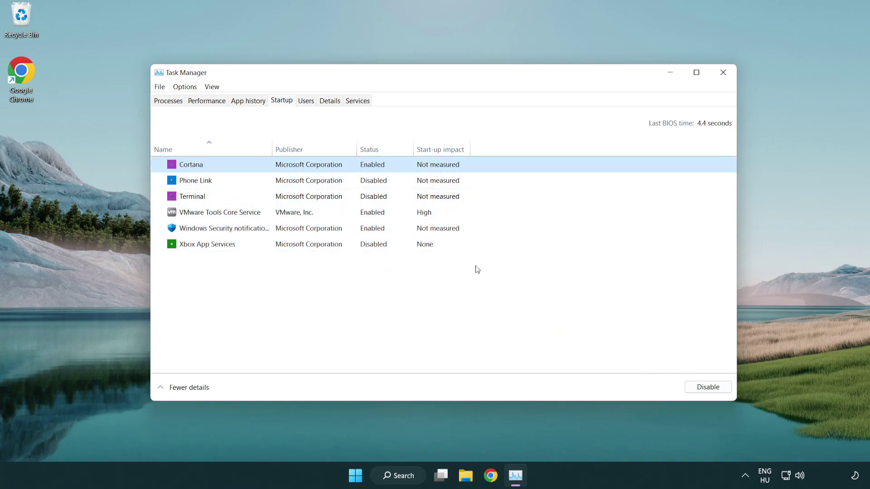
pyautogui.click(702, 387)
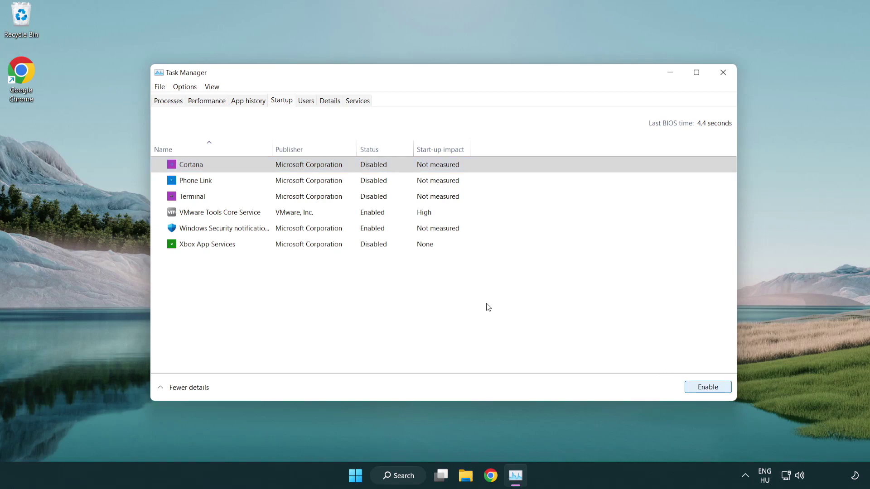
pyautogui.click(413, 229)
pyautogui.click(704, 390)
pyautogui.click(703, 391)
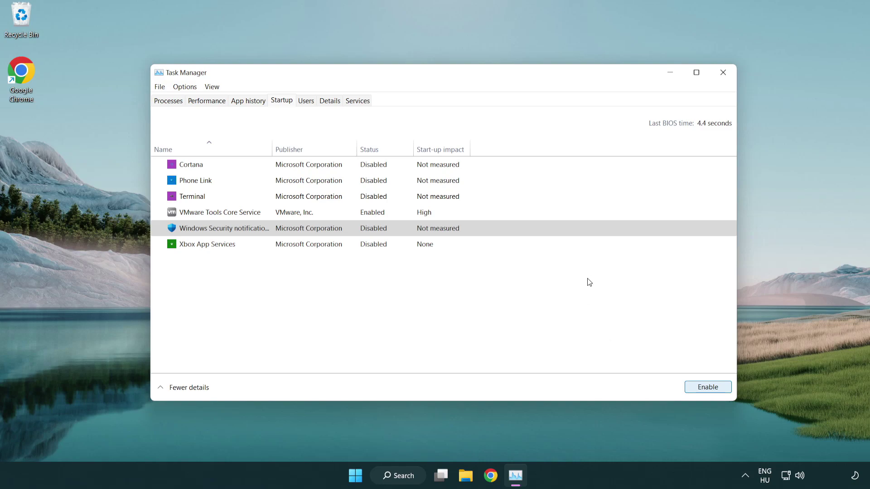
pyautogui.click(725, 78)
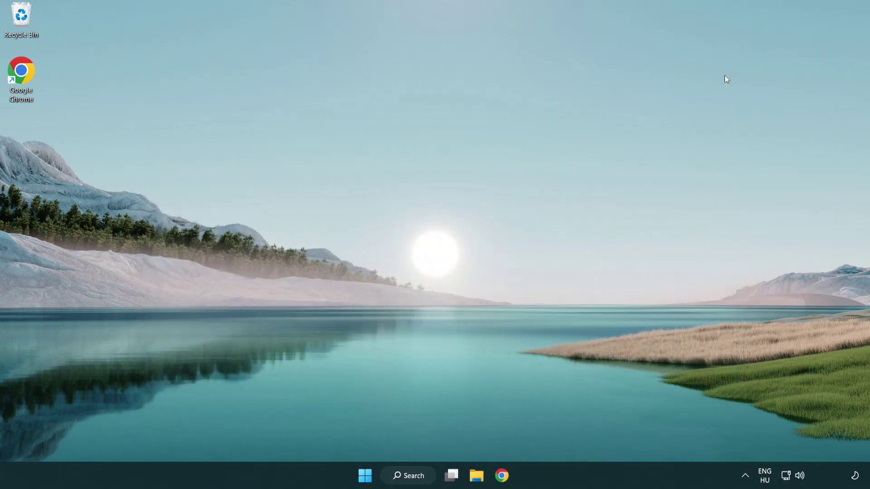
# Step: Switch to Google Chrome and download the English DirectX End-User Runtime Web Installer from the Microsoft Download Center
pyautogui.click(503, 476)
pyautogui.scroll(3, 362, 392)
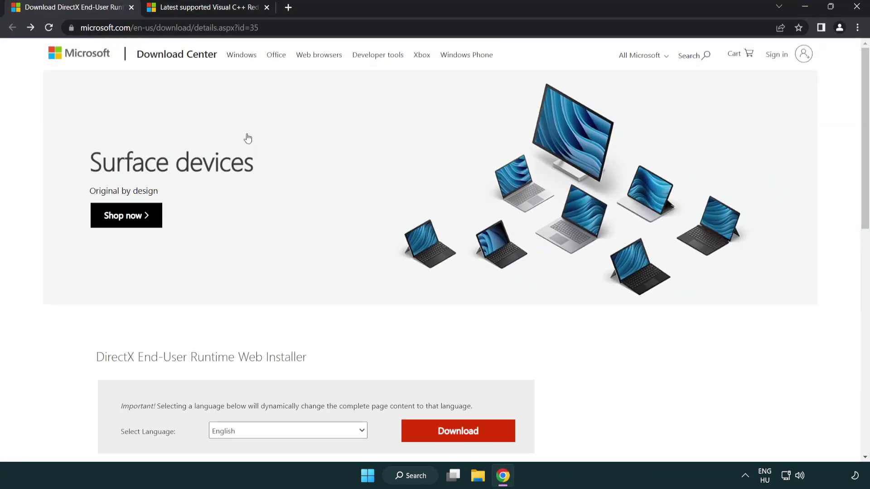
pyautogui.click(218, 28)
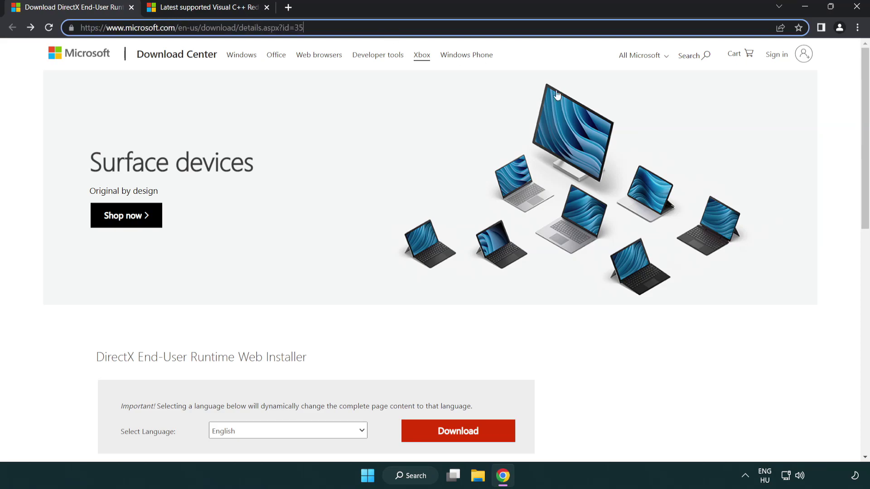
pyautogui.click(827, 196)
pyautogui.moveTo(863, 197); pyautogui.dragTo(862, 253)
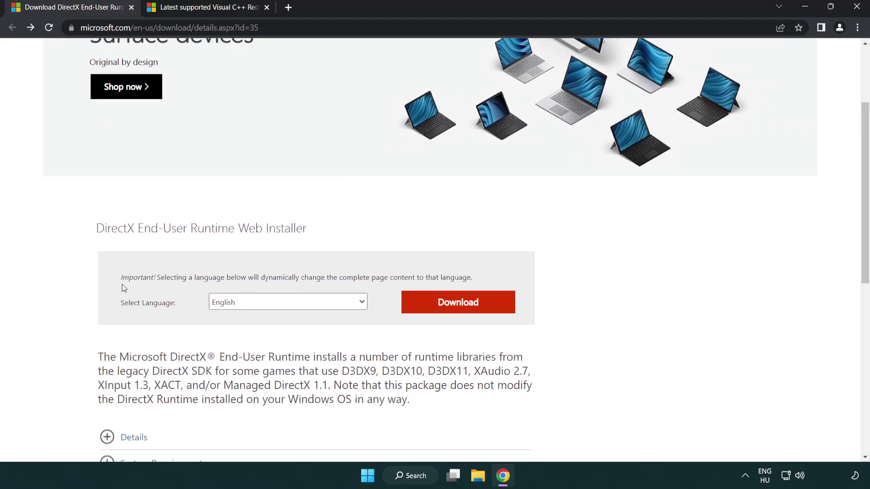
pyautogui.click(462, 311)
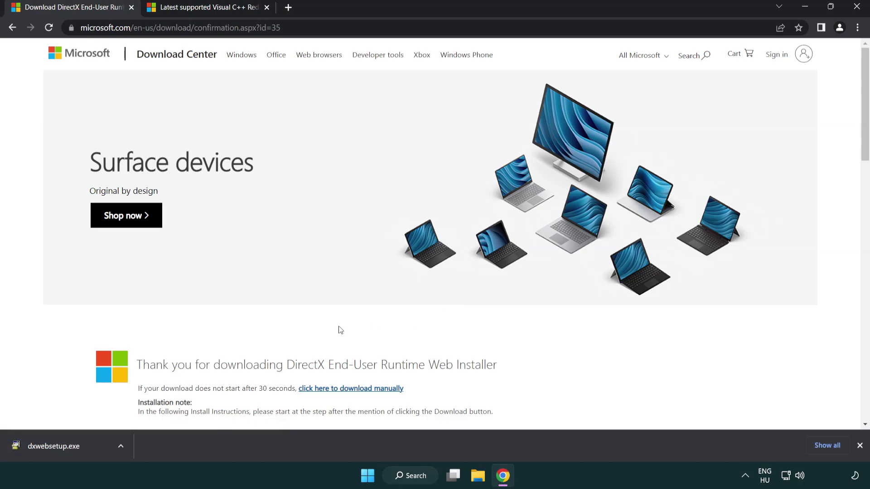
# Step: Run dxwebsetup.exe, accept the DirectX license agreement, and go through the setup wizard to its end
pyautogui.click(56, 447)
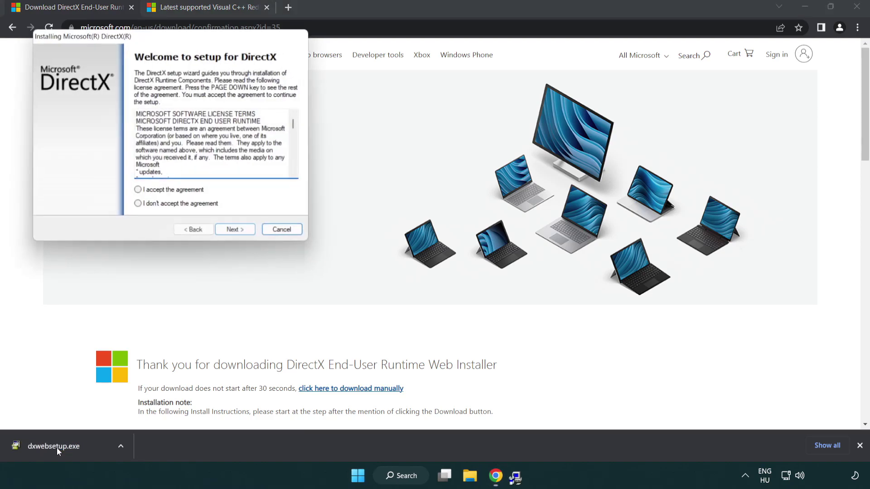
pyautogui.moveTo(132, 37); pyautogui.dragTo(383, 133)
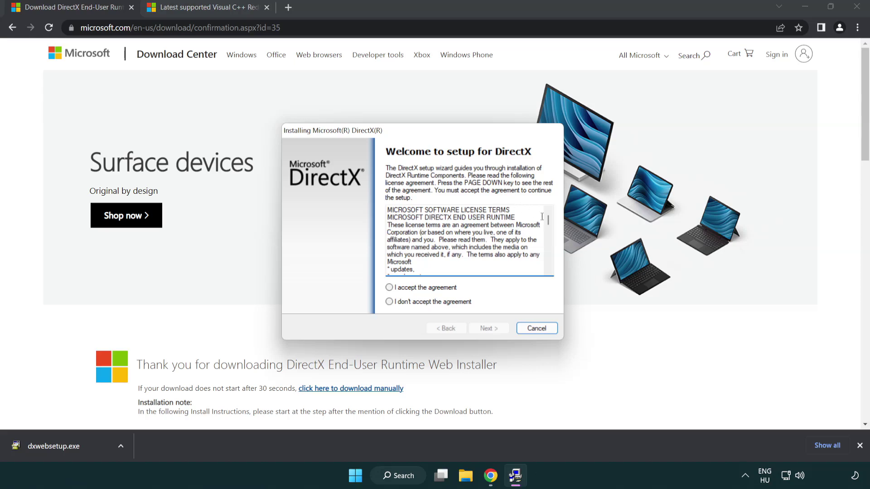
pyautogui.moveTo(548, 222); pyautogui.dragTo(544, 268)
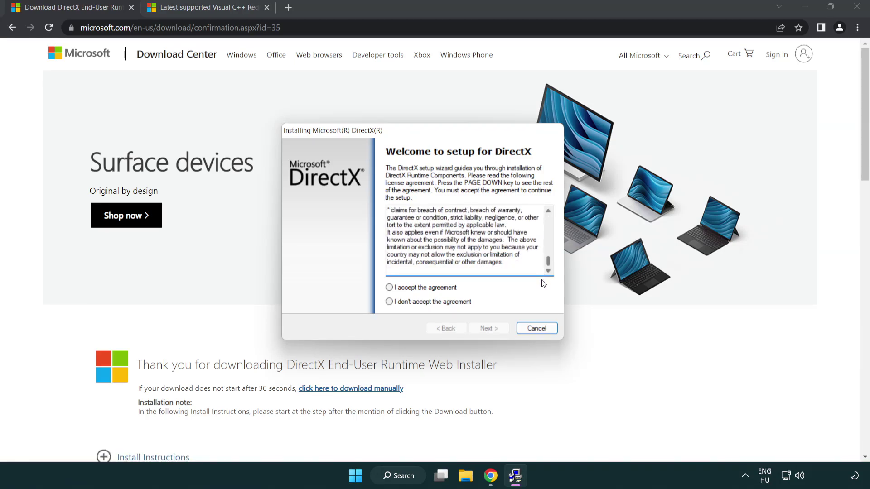
pyautogui.click(388, 290)
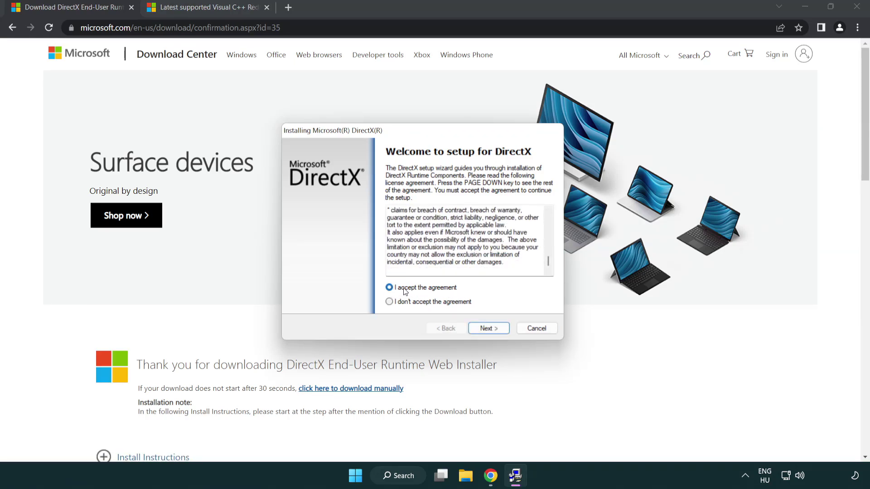
pyautogui.click(491, 330)
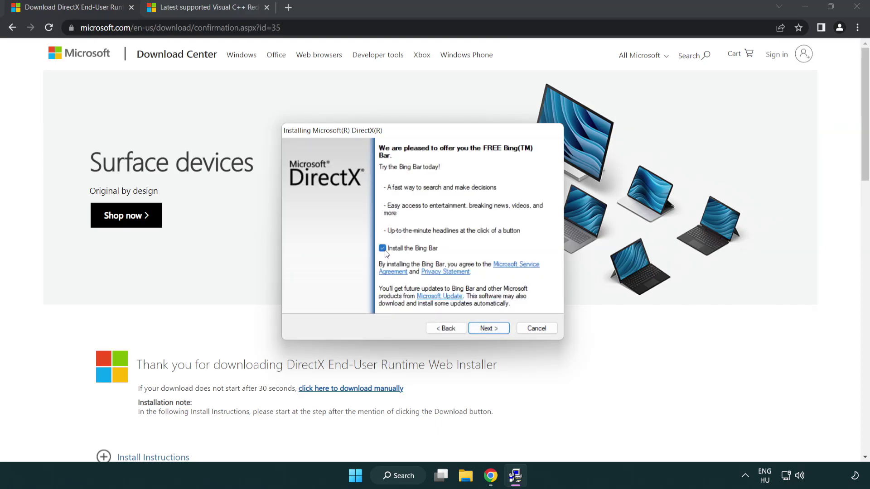
pyautogui.click(490, 329)
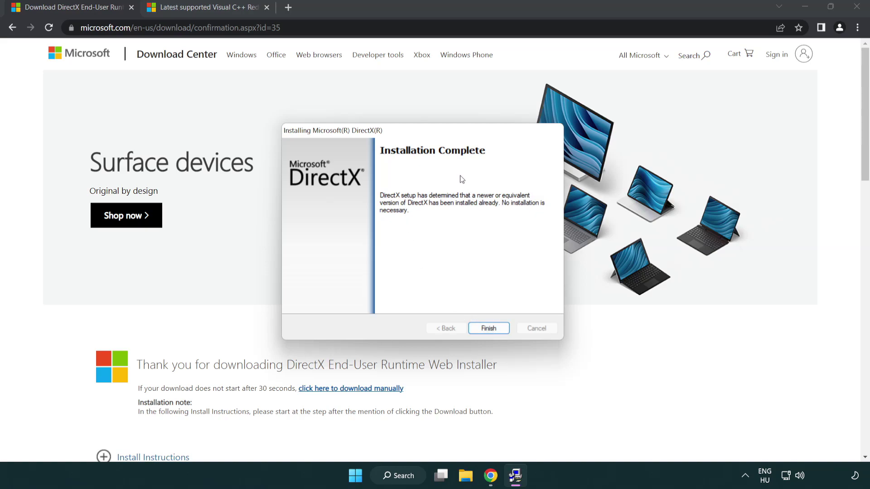
pyautogui.click(488, 328)
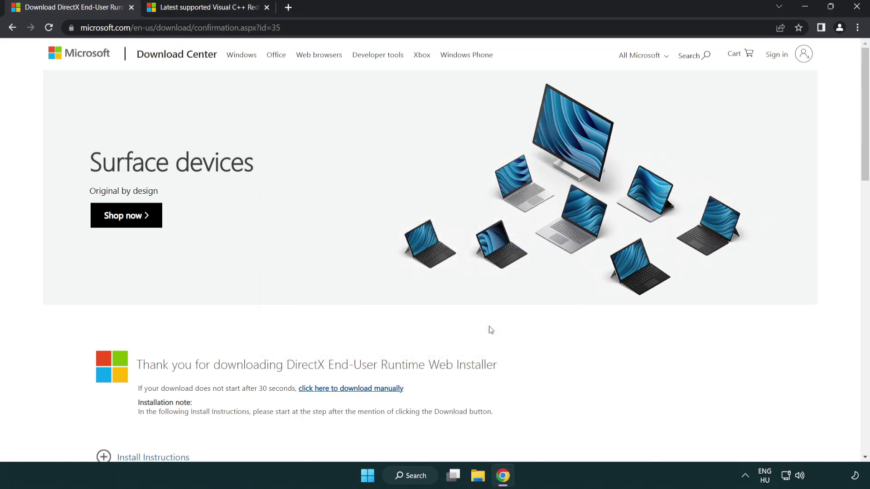
# Step: Close the DirectX download page and download the ARM64, X86 and X64 Visual C++ Redistributable installers from the Visual Studio 2015–2022 table
pyautogui.click(131, 8)
pyautogui.click(131, 8)
pyautogui.click(466, 28)
pyautogui.click(465, 28)
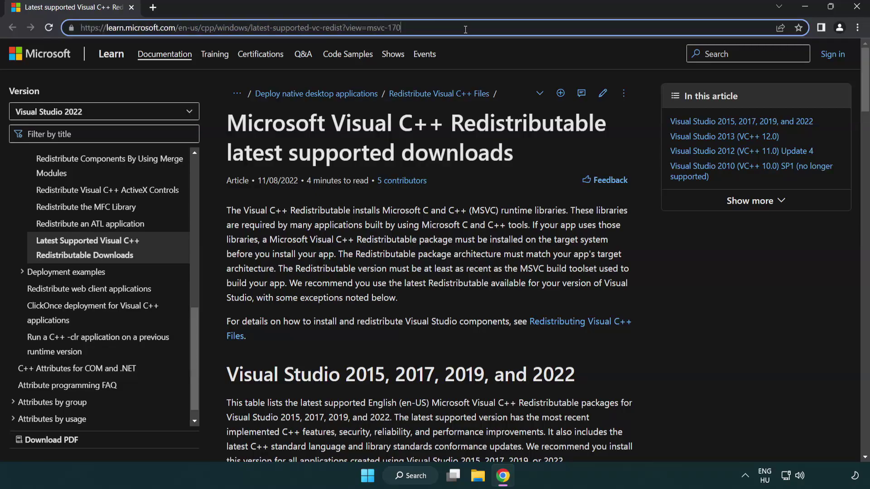
pyautogui.click(447, 146)
pyautogui.scroll(-1, 449, 153)
pyautogui.scroll(-1, 449, 152)
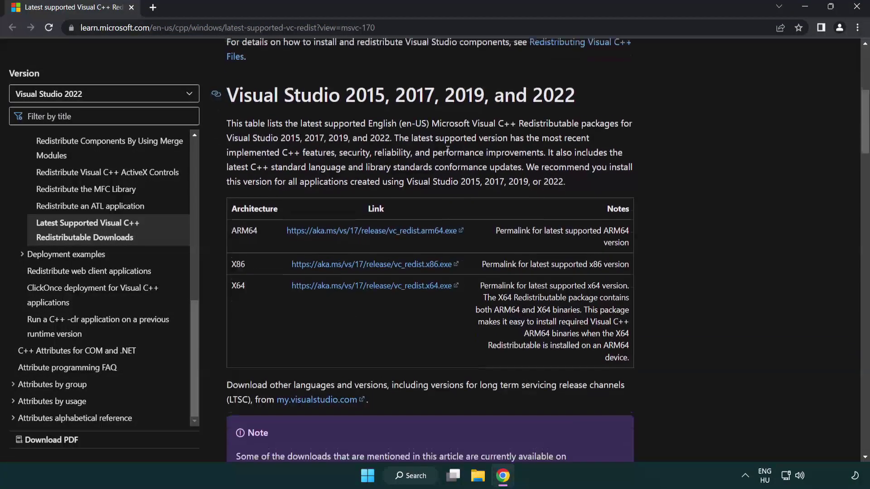
pyautogui.click(352, 226)
pyautogui.click(361, 263)
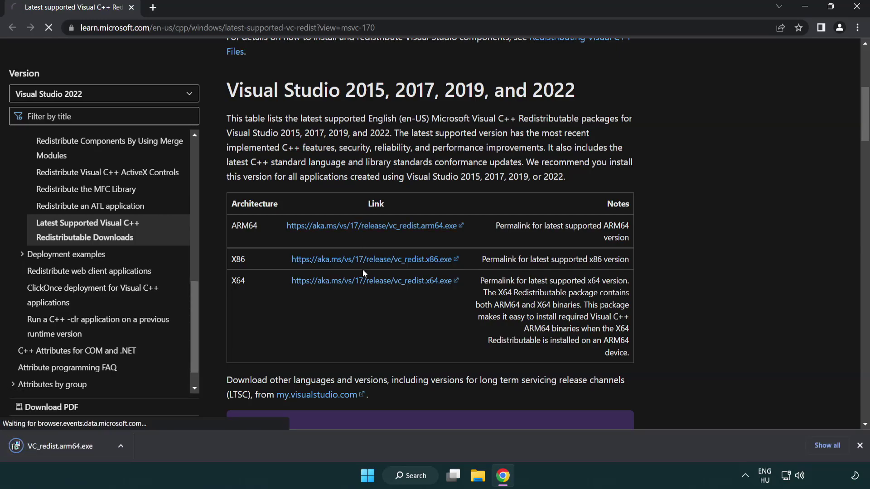
pyautogui.click(363, 283)
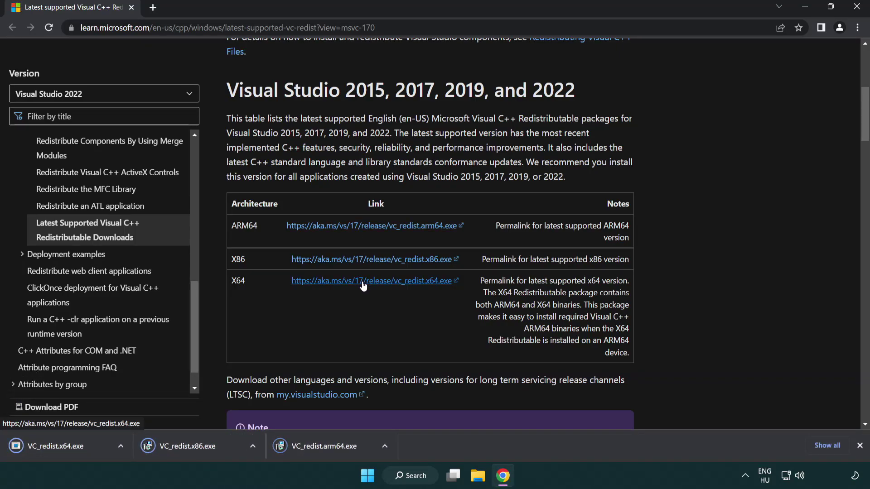
# Step: Run VC_redist.arm64.exe, agree to the license terms, start the installation, and dismiss the setup window
pyautogui.click(332, 453)
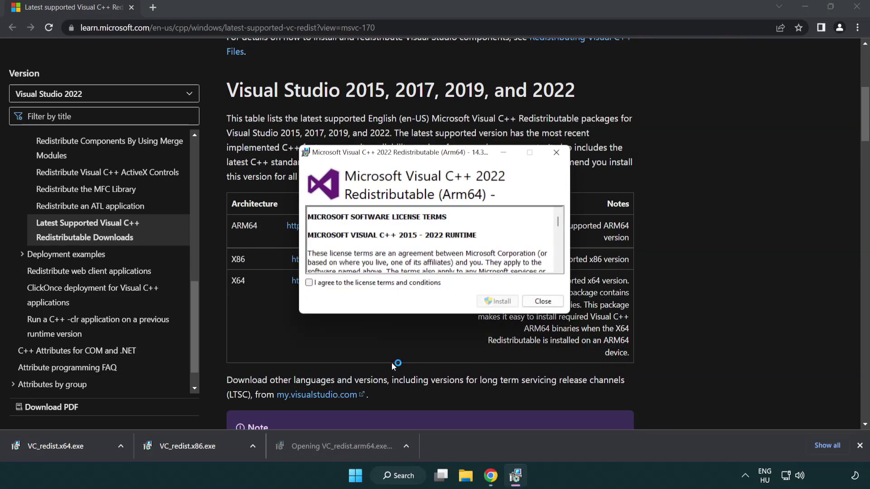
pyautogui.moveTo(557, 222); pyautogui.dragTo(564, 268)
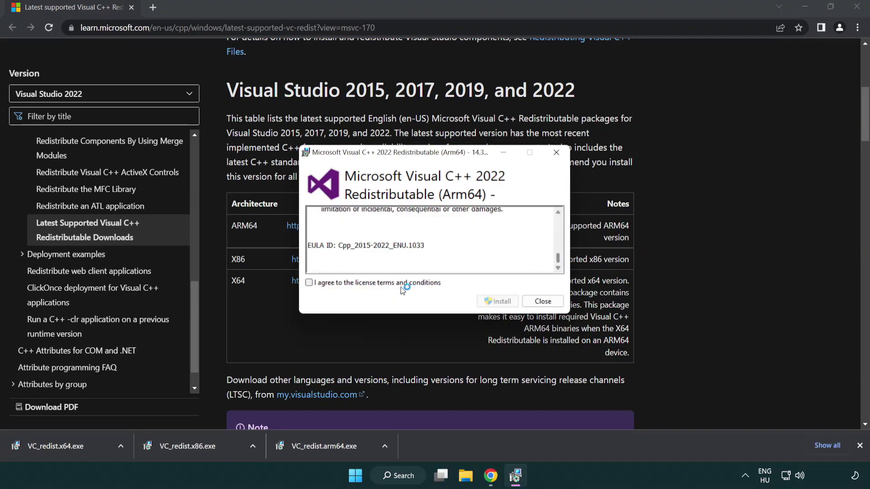
pyautogui.click(312, 283)
pyautogui.click(485, 301)
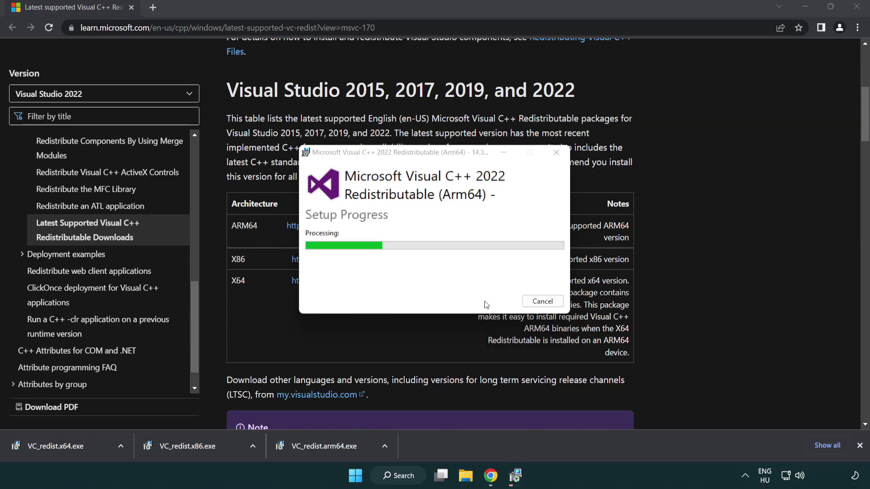
pyautogui.click(542, 302)
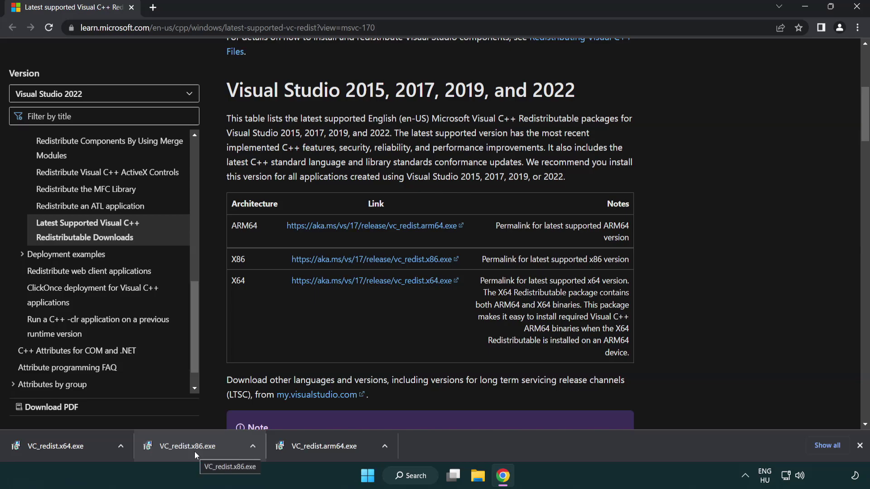
# Step: Install the x86 and x64 Visual C++ Redistributables without restarting, and close the browser
pyautogui.click(195, 447)
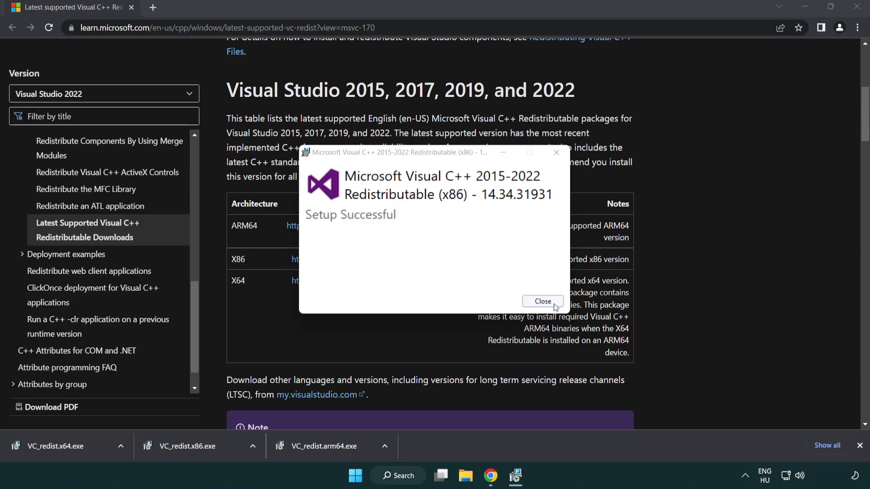
pyautogui.click(543, 301)
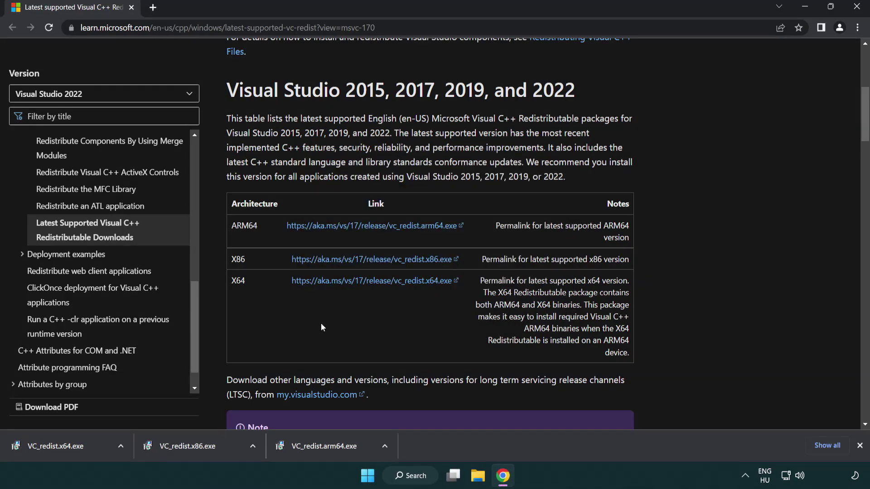
pyautogui.click(66, 444)
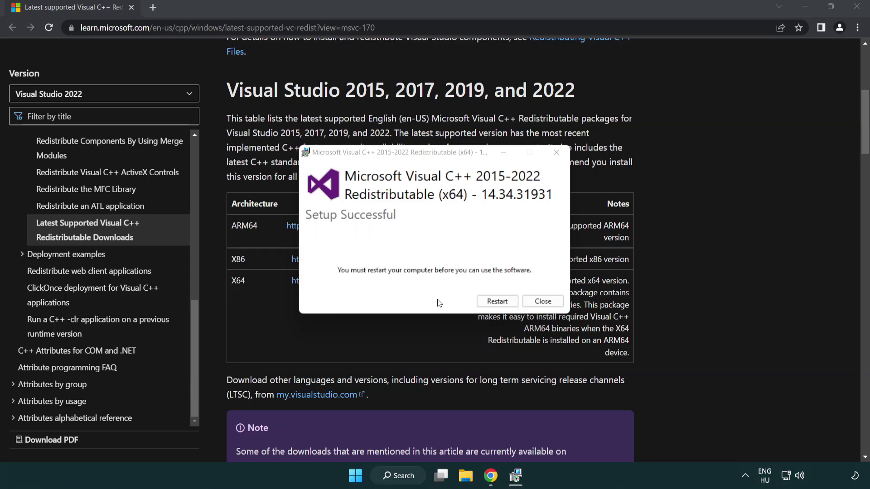
pyautogui.click(550, 303)
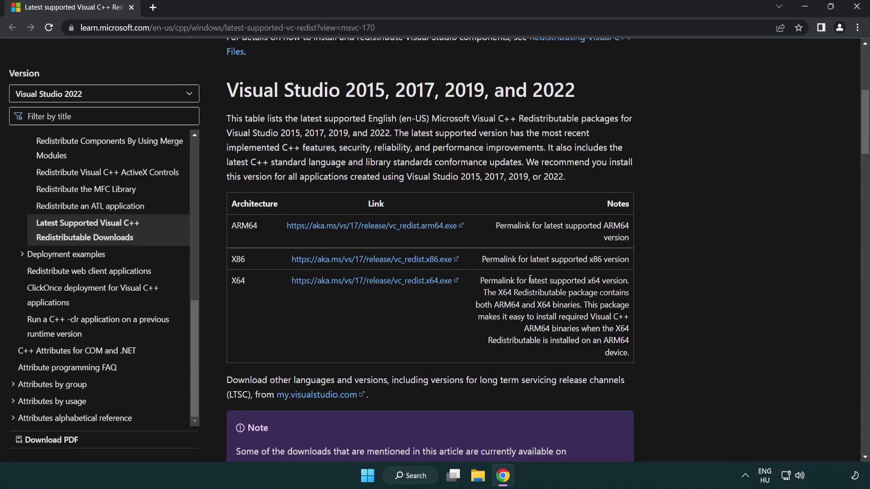
pyautogui.click(857, 8)
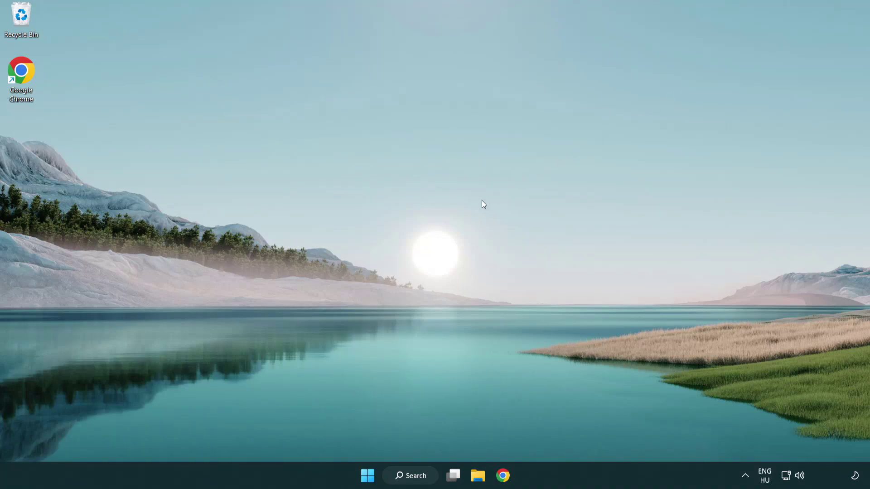
# Step: Find Command Prompt by searching for cmd, run it as administrator, and move its window toward the middle of the desktop
pyautogui.click(407, 474)
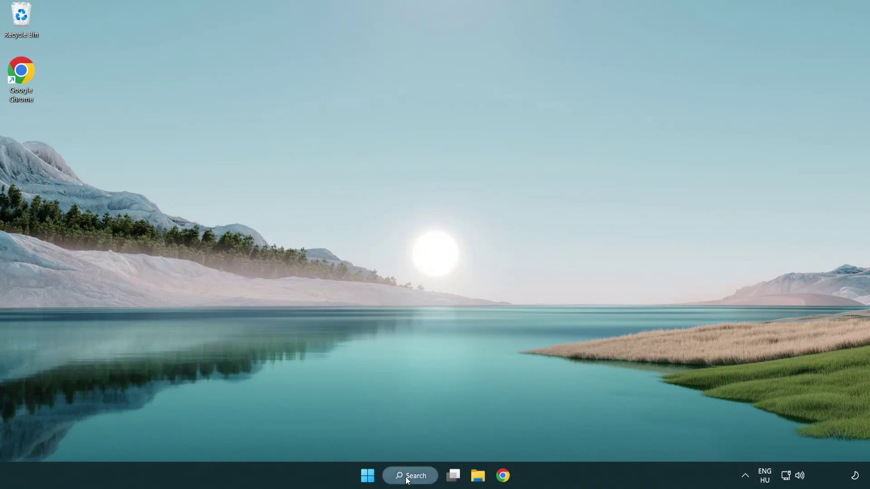
pyautogui.write('cmd')
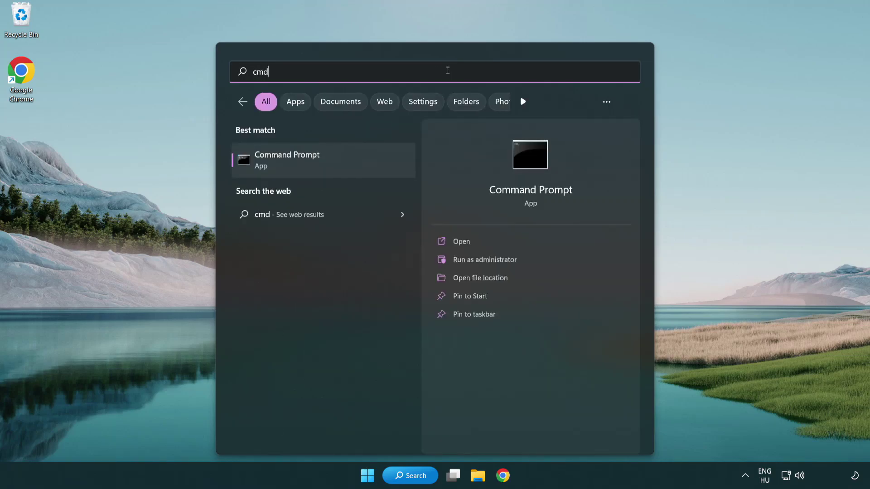
pyautogui.rightClick(334, 166)
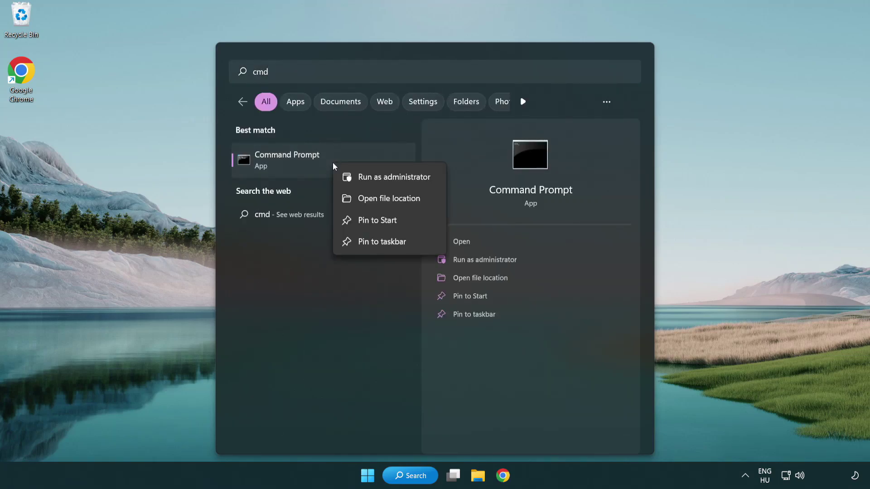
pyautogui.click(392, 178)
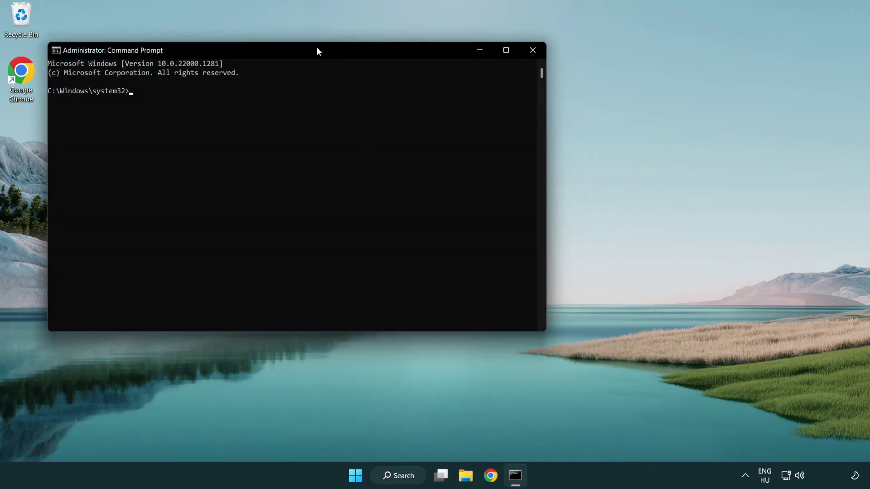
pyautogui.moveTo(311, 51); pyautogui.dragTo(439, 89)
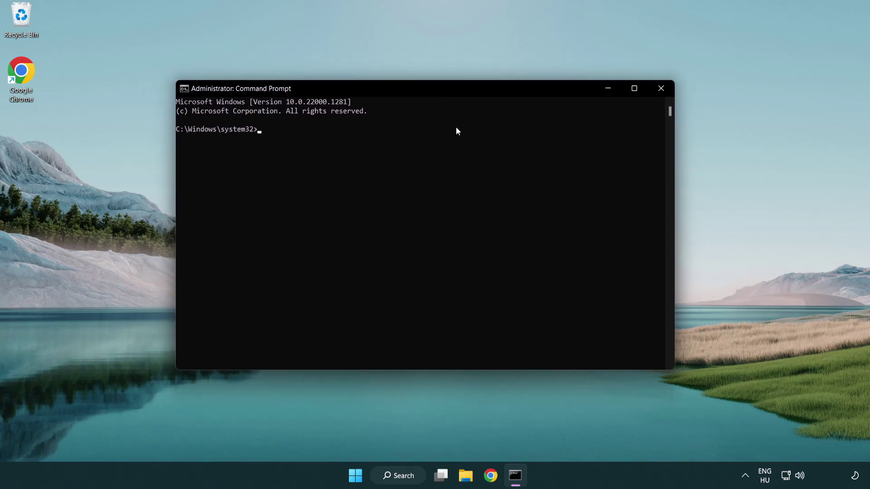
# Step: Run the system file check with sfc /scannow and close Command Prompt once the scan completes
pyautogui.write('sfc /')
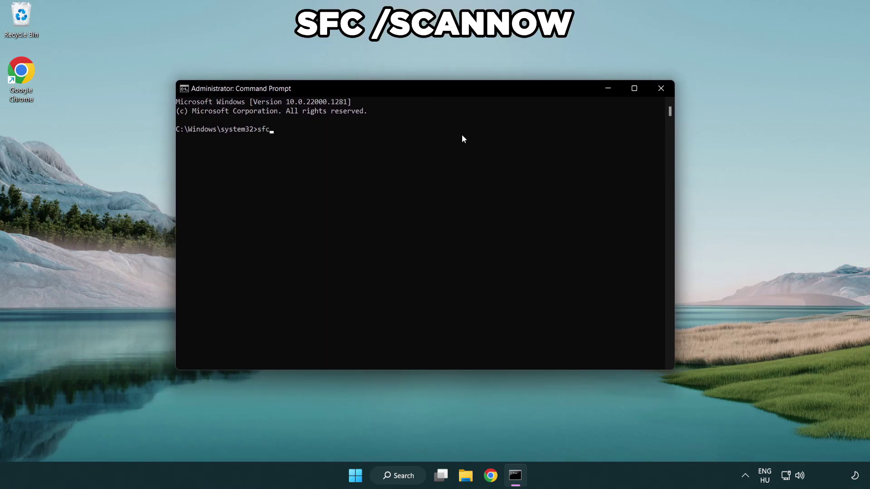
pyautogui.write('scannow')
pyautogui.press('Return')
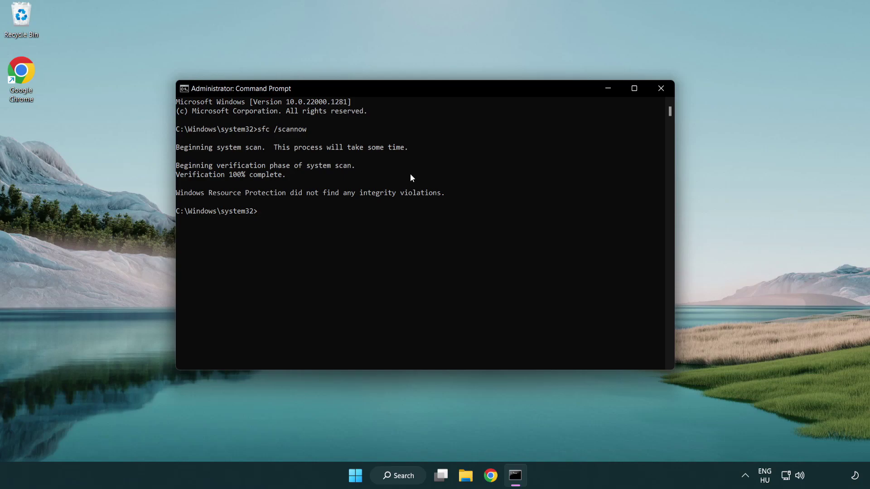
pyautogui.click(661, 88)
# Step: Open the computer's power options
pyautogui.click(367, 475)
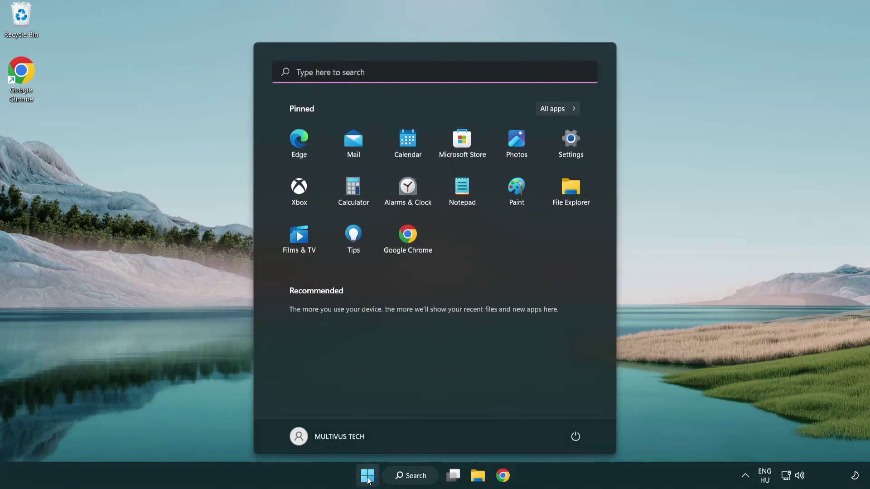
pyautogui.click(579, 434)
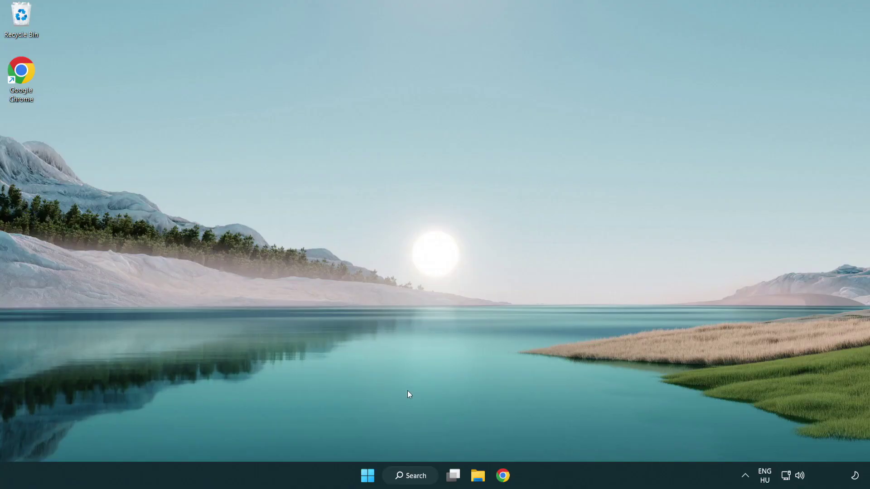
# Step: Search Windows for security and open the Windows Security app
pyautogui.click(413, 480)
pyautogui.write('security')
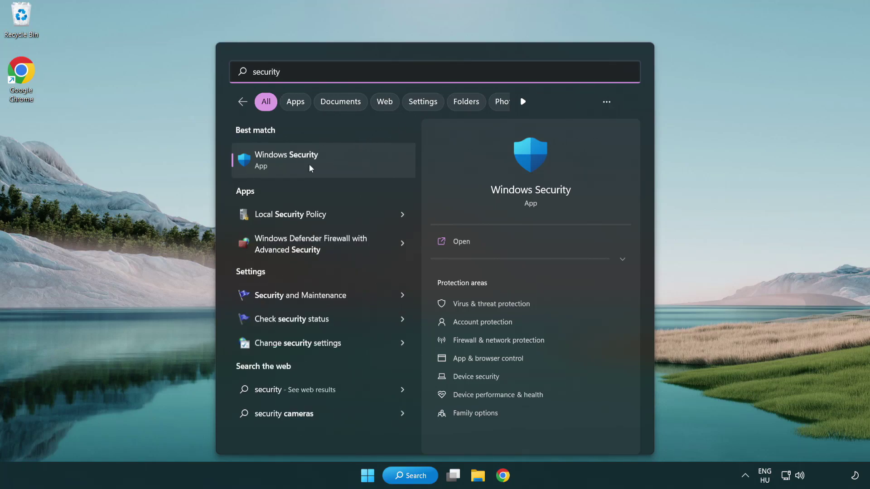
pyautogui.click(356, 168)
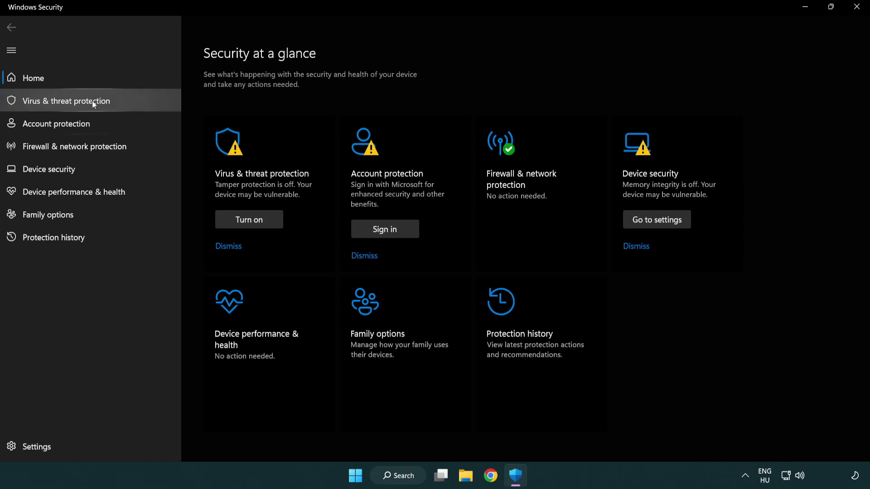
# Step: Open the Microsoft Defender Antivirus exclusions through the virus and threat protection settings
pyautogui.click(131, 102)
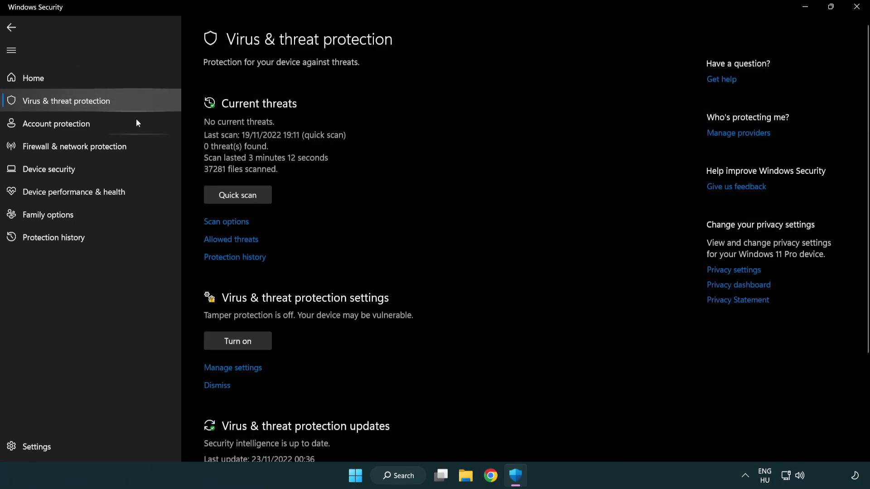
pyautogui.scroll(-2, 251, 185)
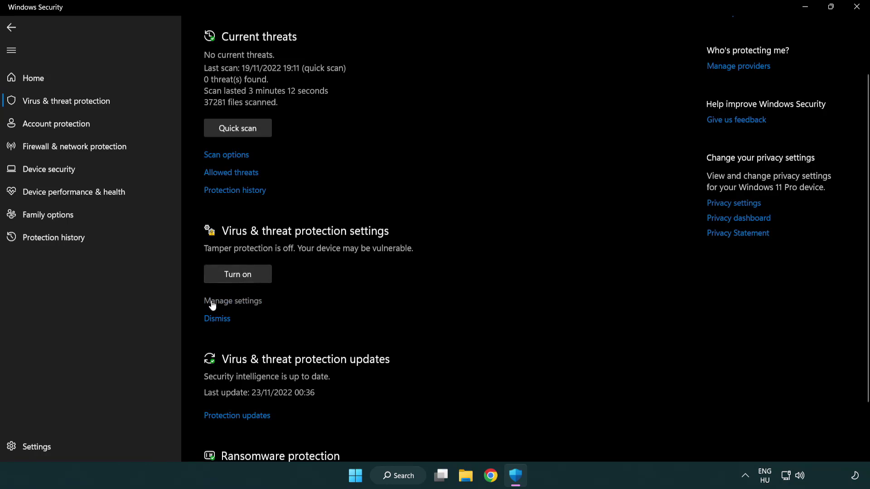
pyautogui.click(232, 304)
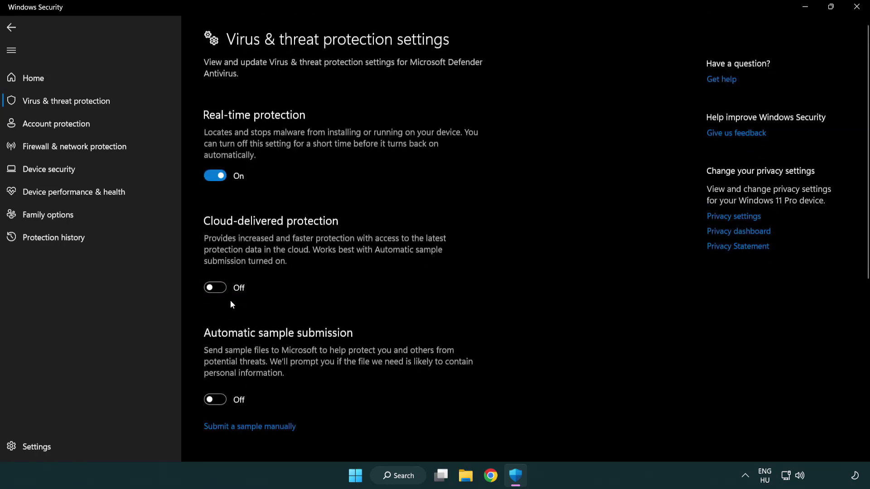
pyautogui.scroll(-6, 231, 301)
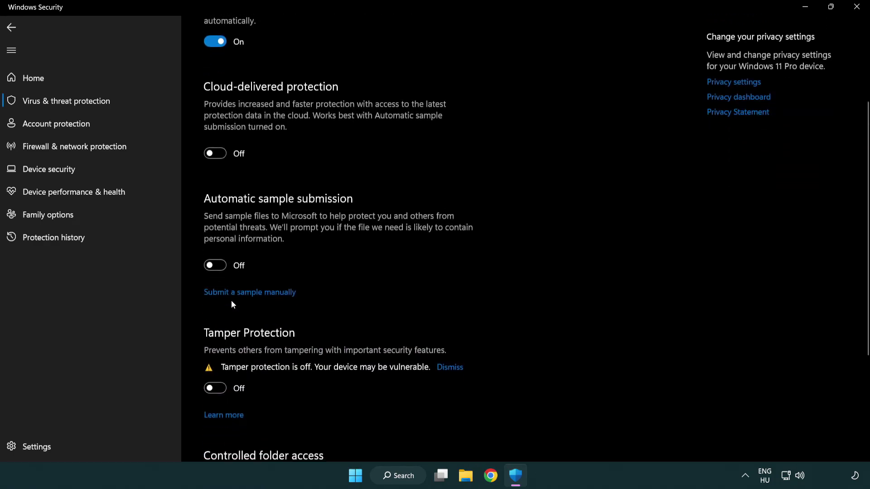
pyautogui.scroll(-1, 232, 304)
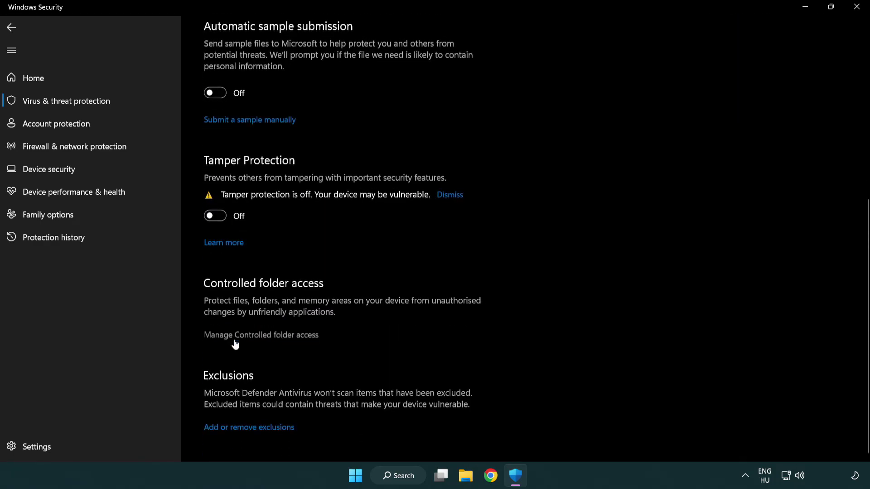
pyautogui.click(253, 429)
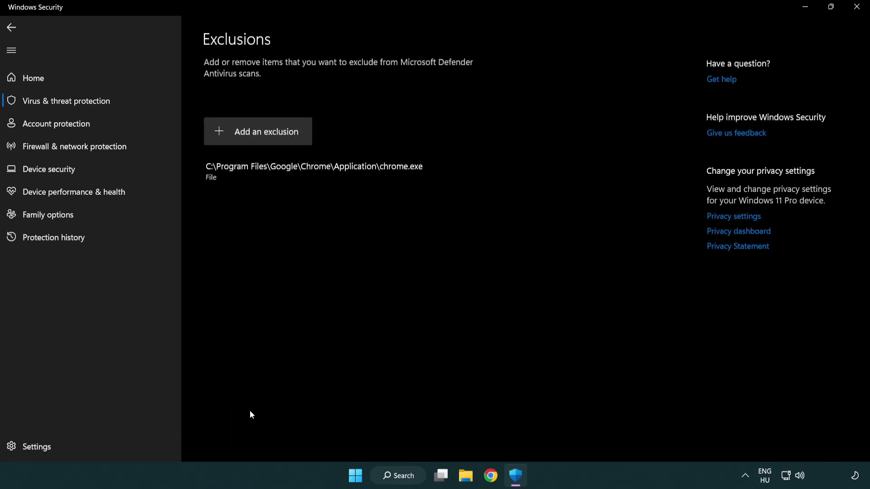
# Step: Add the NOT WORKING APP file from C:\Program Files (x86)\NOT WORKING APP as a file exclusion and close Windows Security
pyautogui.click(261, 134)
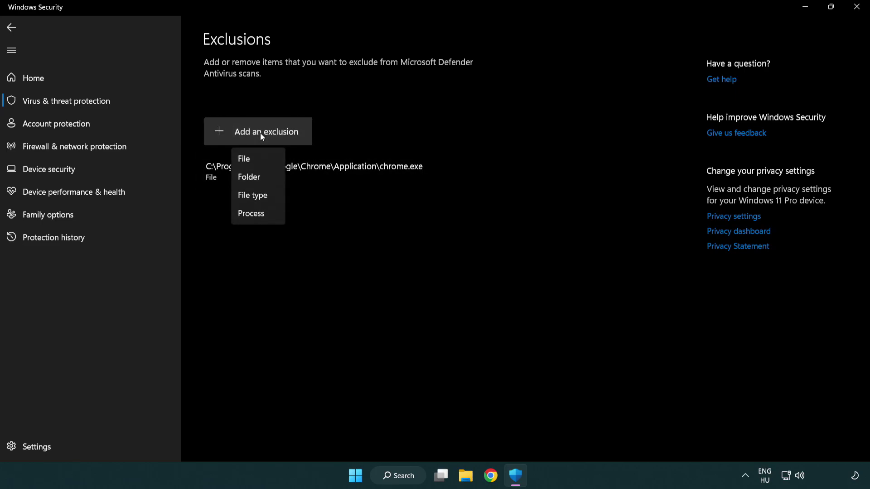
pyautogui.click(261, 160)
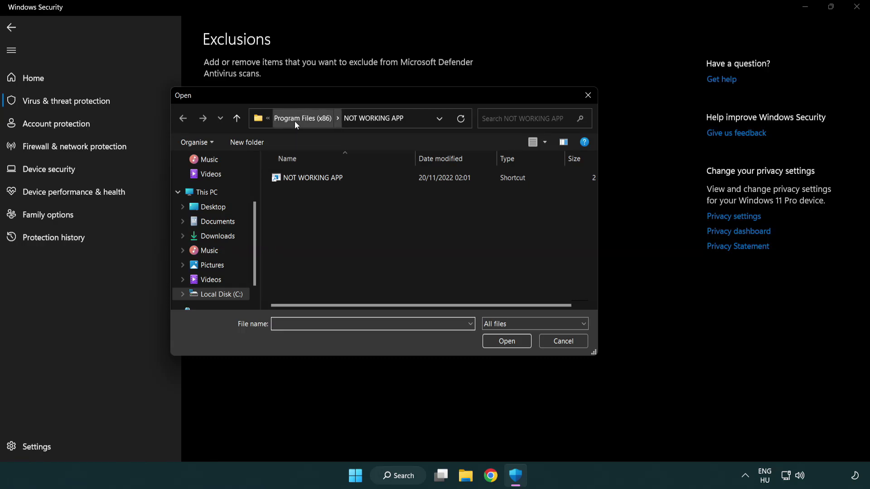
pyautogui.click(295, 119)
pyautogui.click(300, 118)
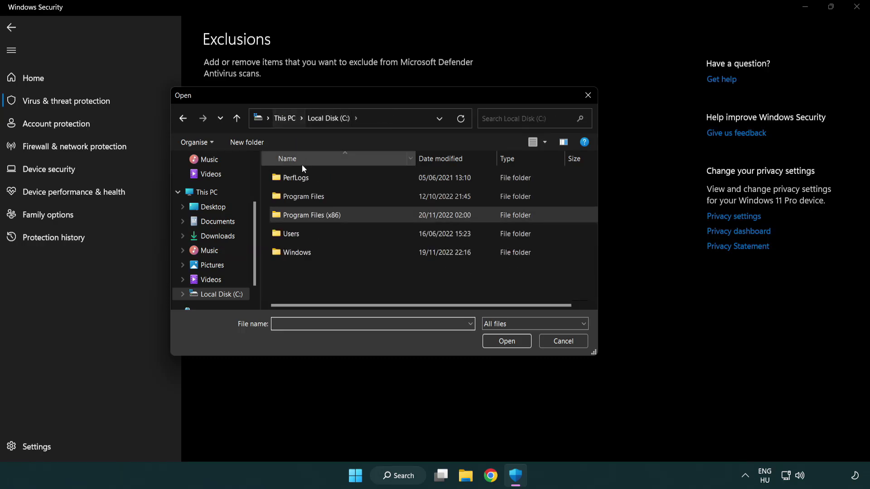
pyautogui.click(290, 118)
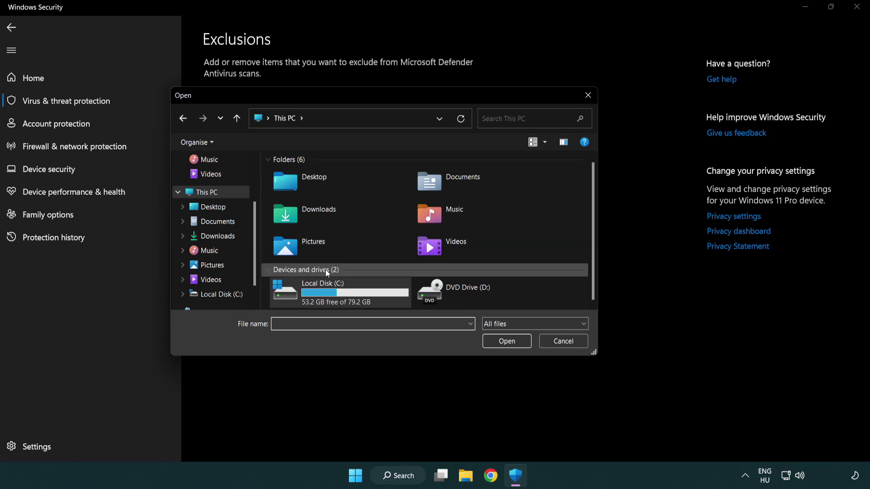
pyautogui.doubleClick(317, 301)
pyautogui.doubleClick(317, 214)
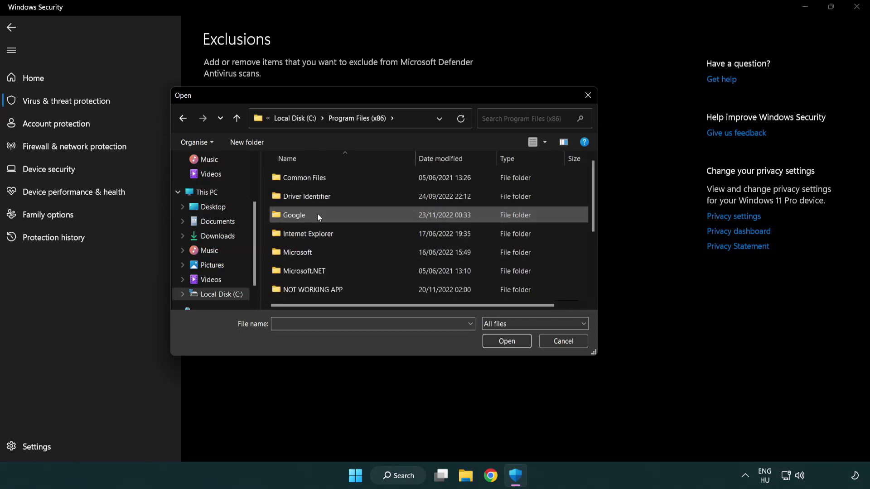
pyautogui.doubleClick(325, 291)
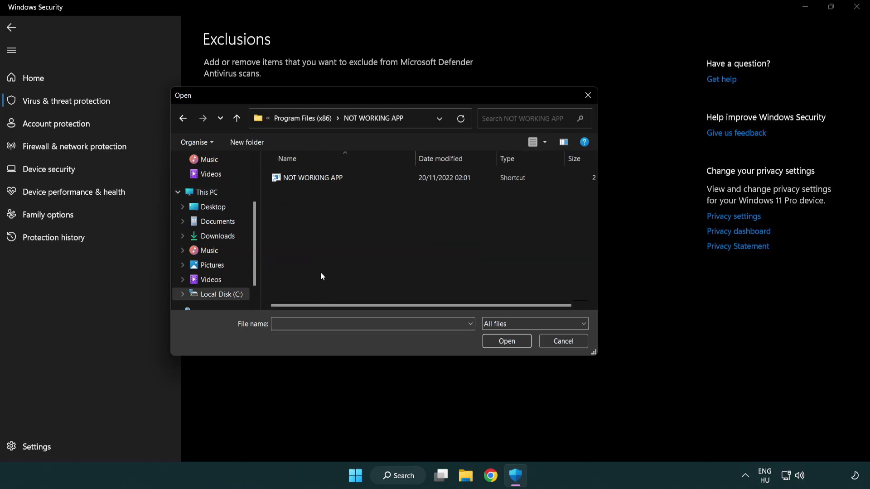
pyautogui.click(306, 178)
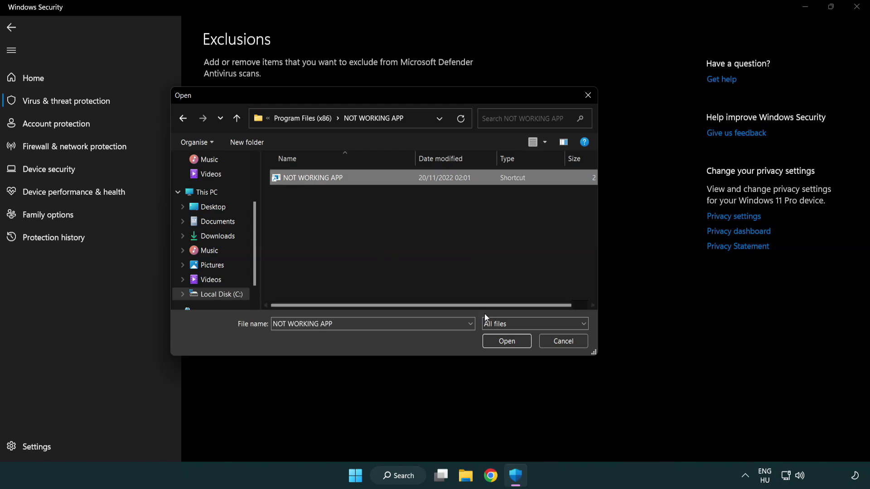
pyautogui.click(504, 344)
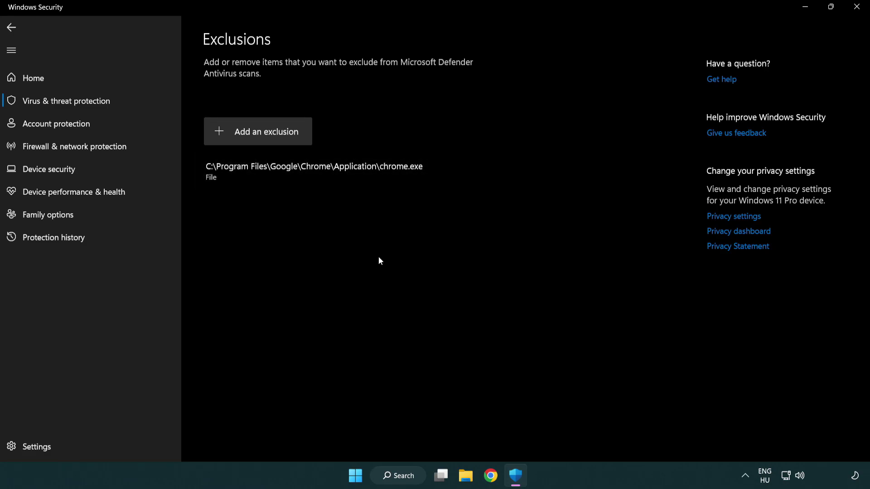
pyautogui.click(858, 14)
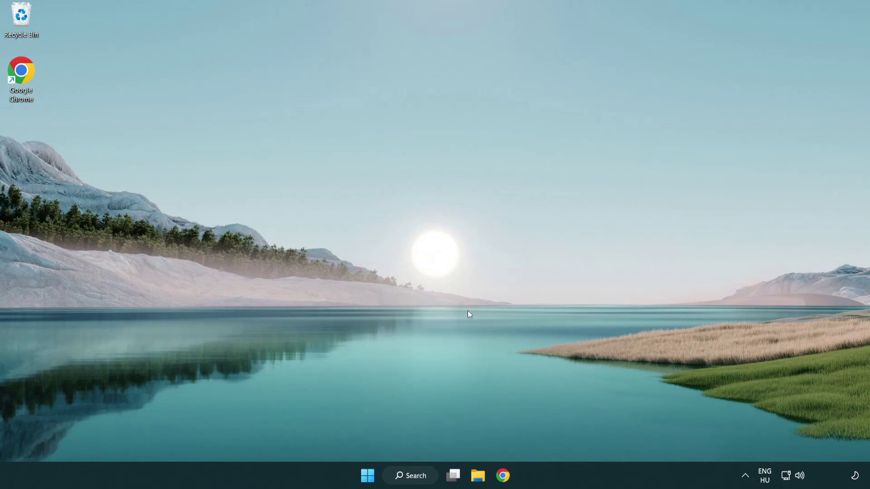
# Step: Open the computer's power options to reach the restart choice
pyautogui.click(367, 478)
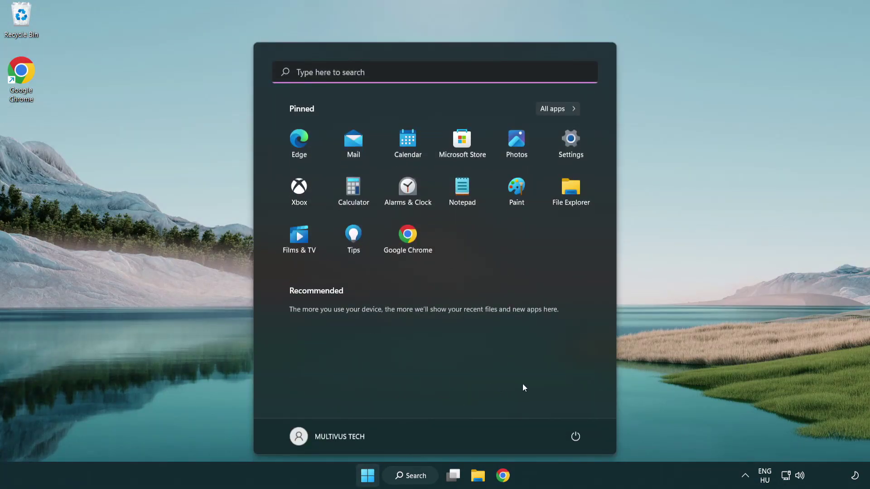
pyautogui.click(580, 434)
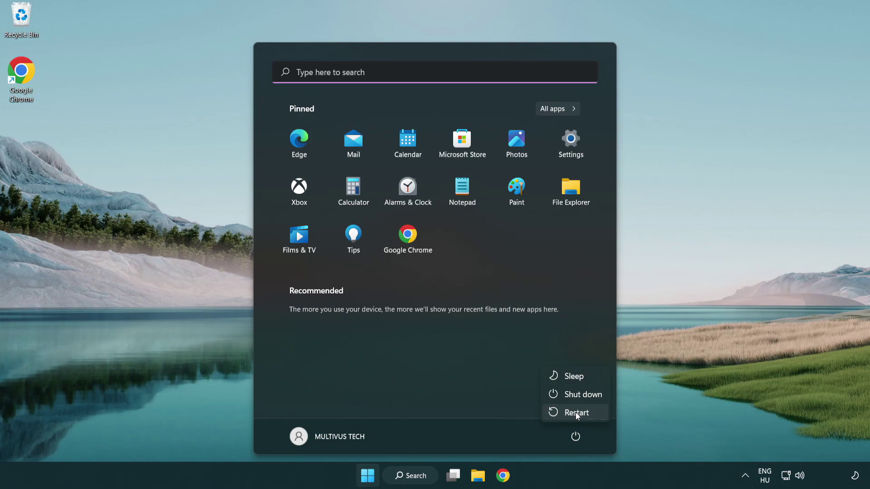